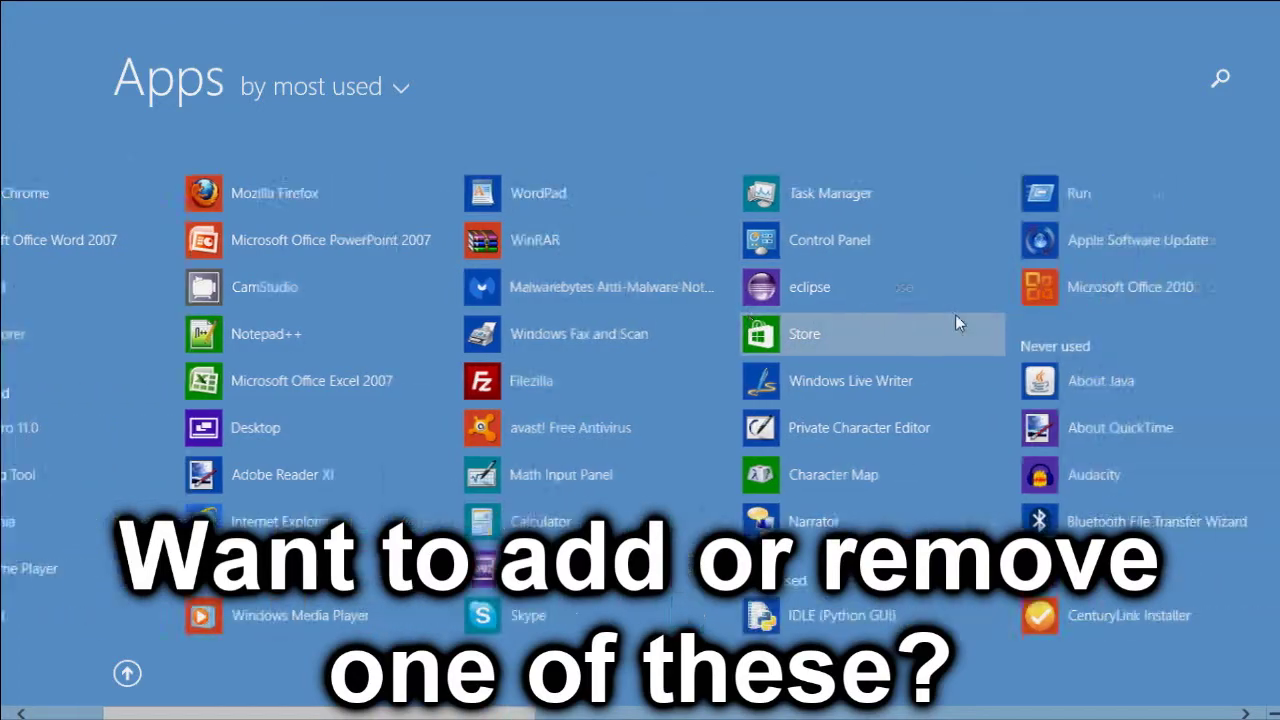
- Find eclipse in the Start screen's Apps list and open its file location
scroll(954, 316, down, 4)
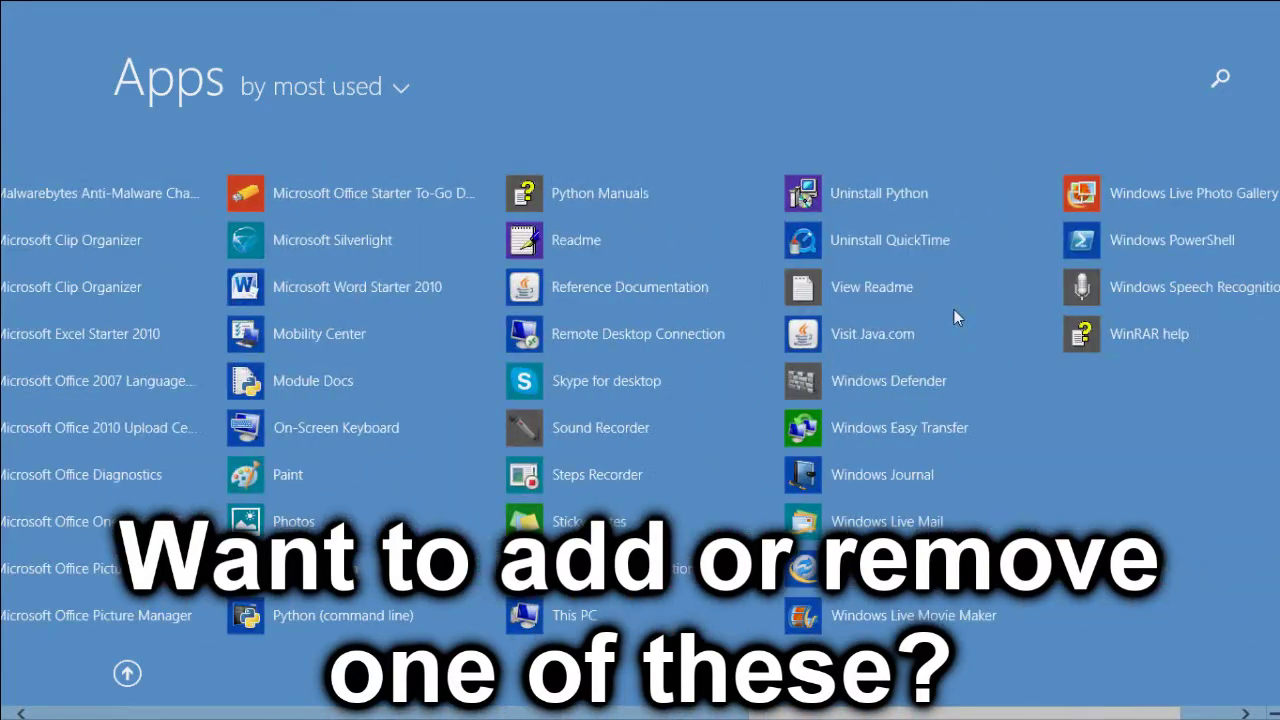
scroll(954, 309, up, 8)
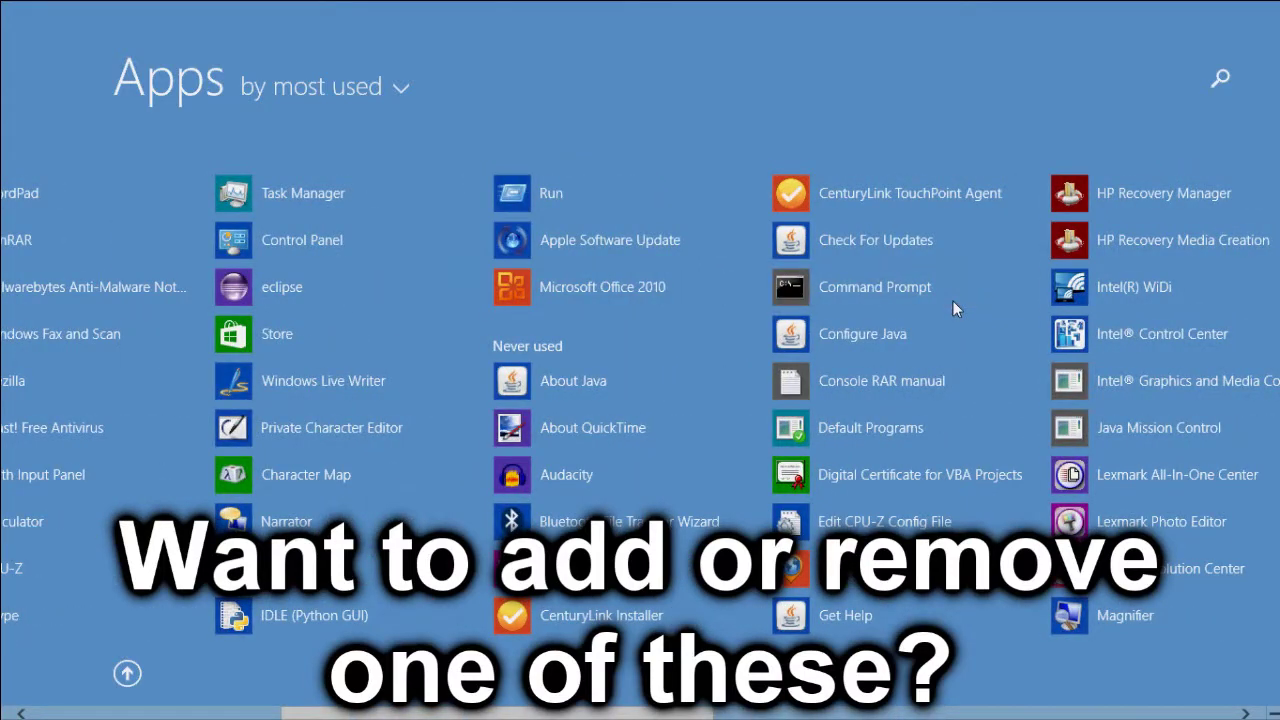
scroll(953, 300, up, 3)
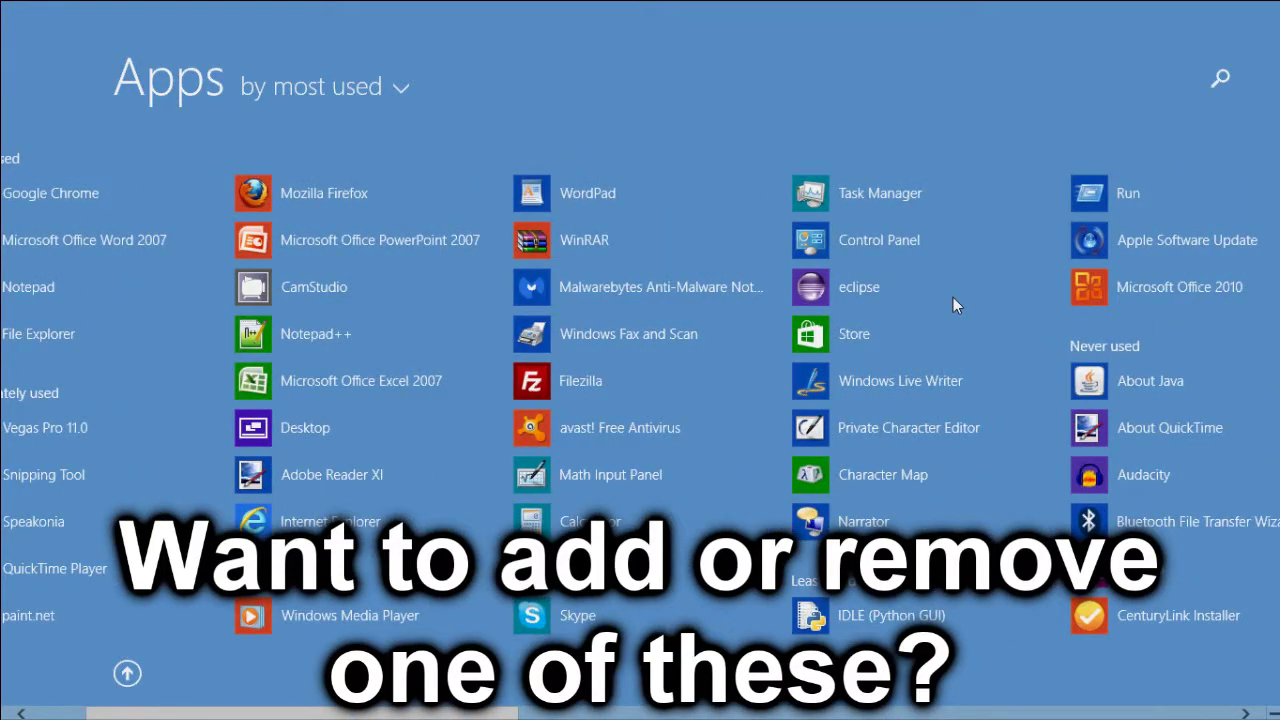
scroll(953, 304, up, 1)
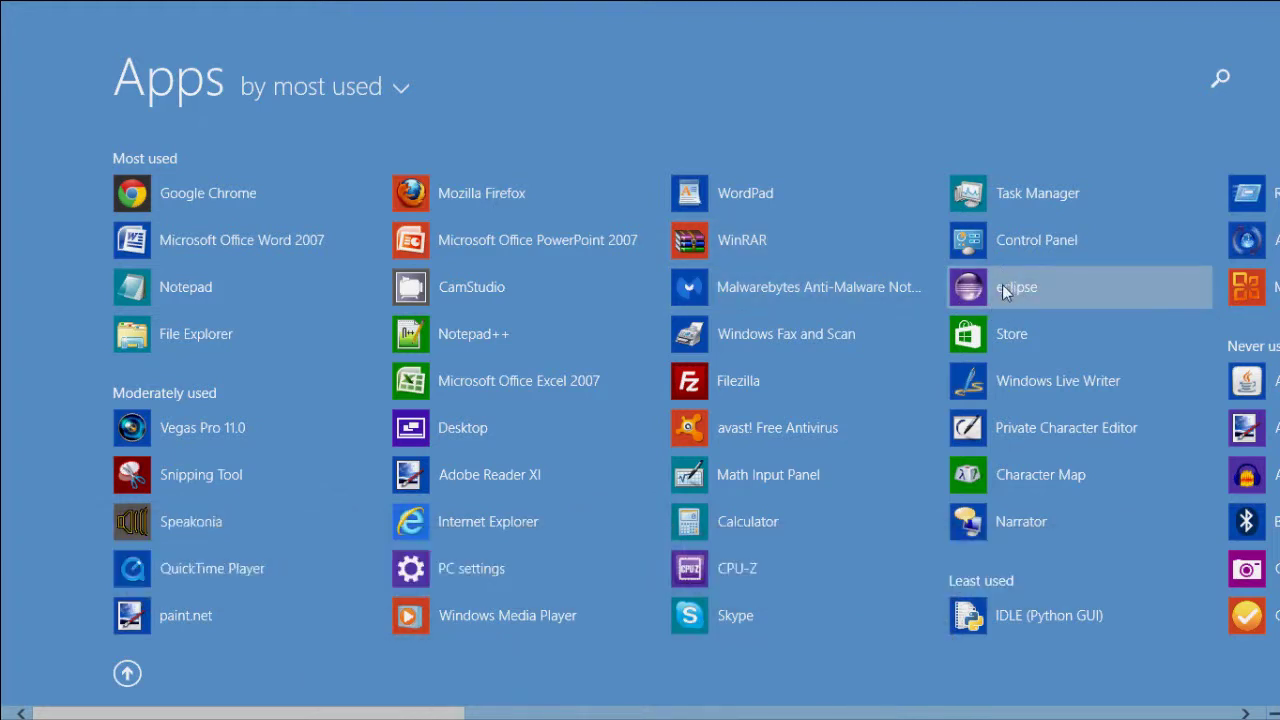
right_click(1002, 284)
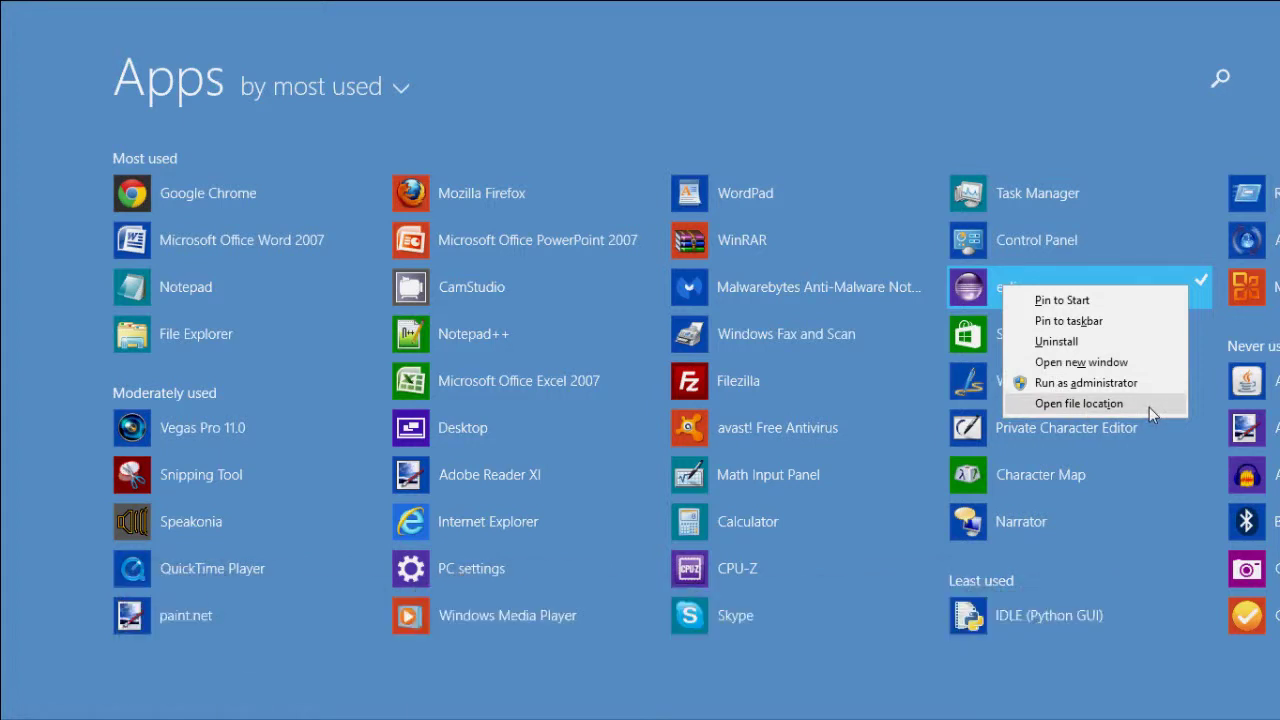
click(1149, 404)
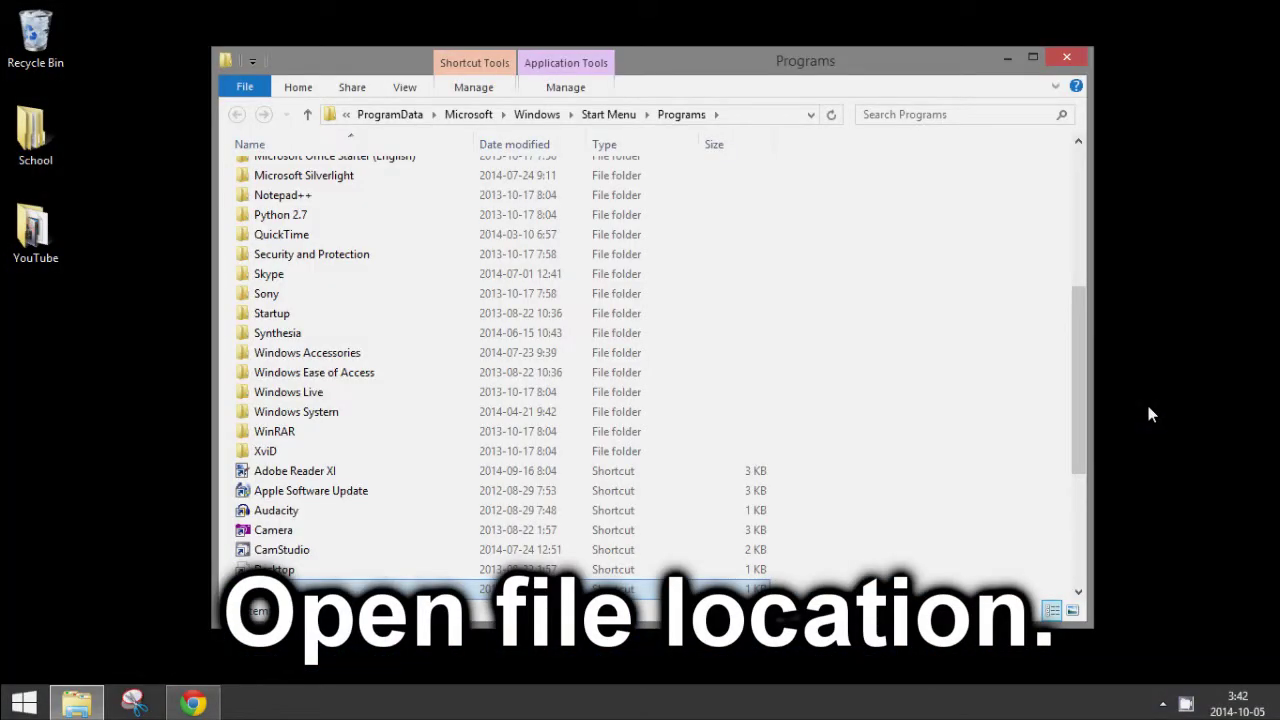
- Examine the shortcuts in the Programs folder and the parent folders in its path, from ProgramData through Start Menu
click(900, 328)
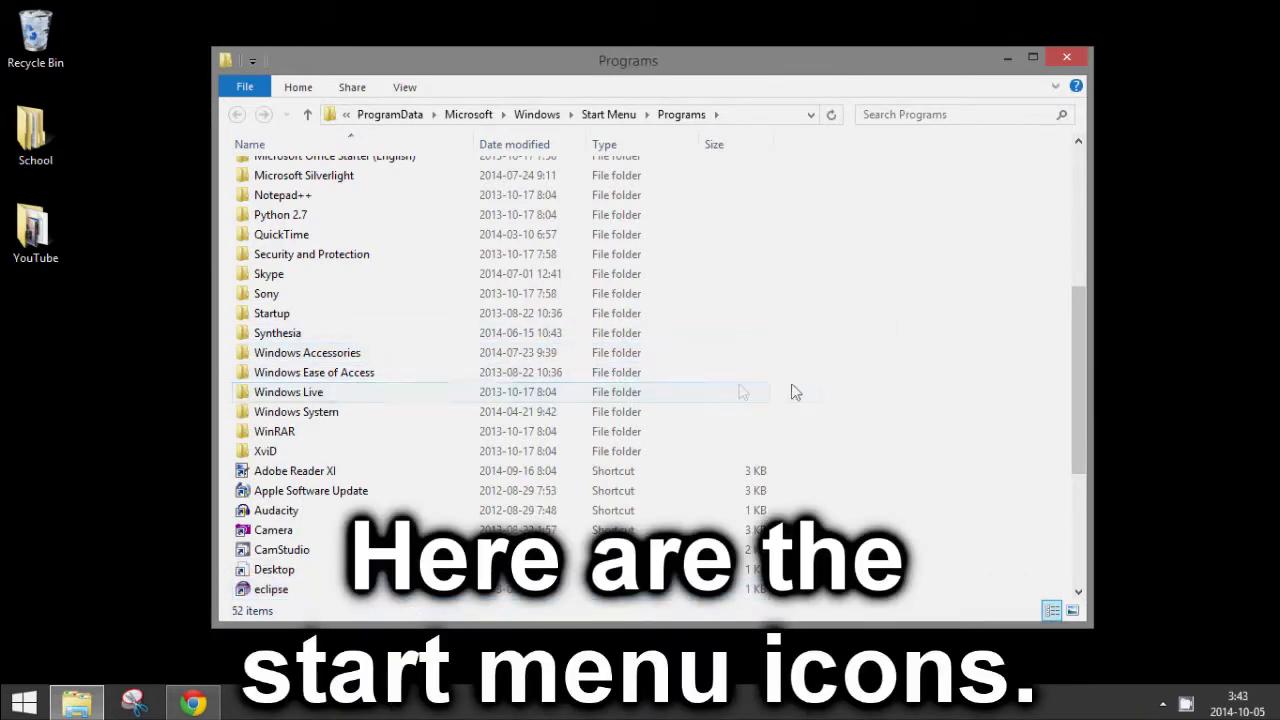
drag(1080, 379, 1045, 500)
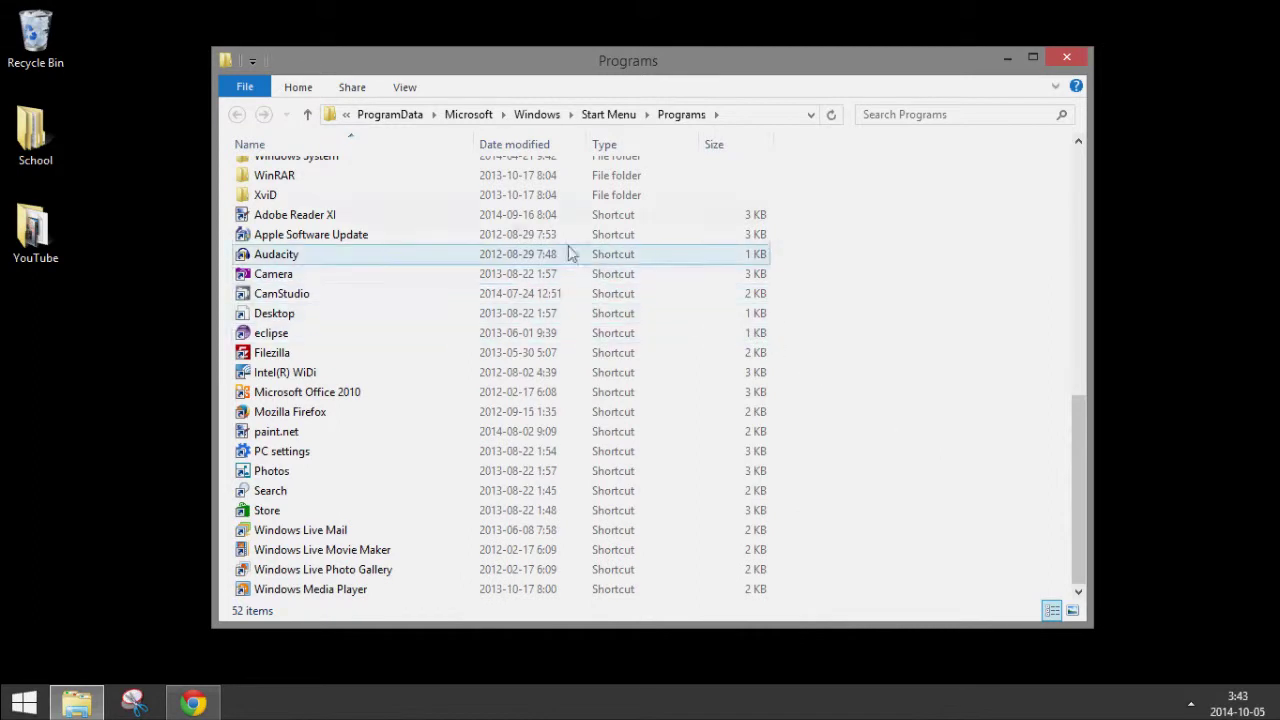
click(346, 115)
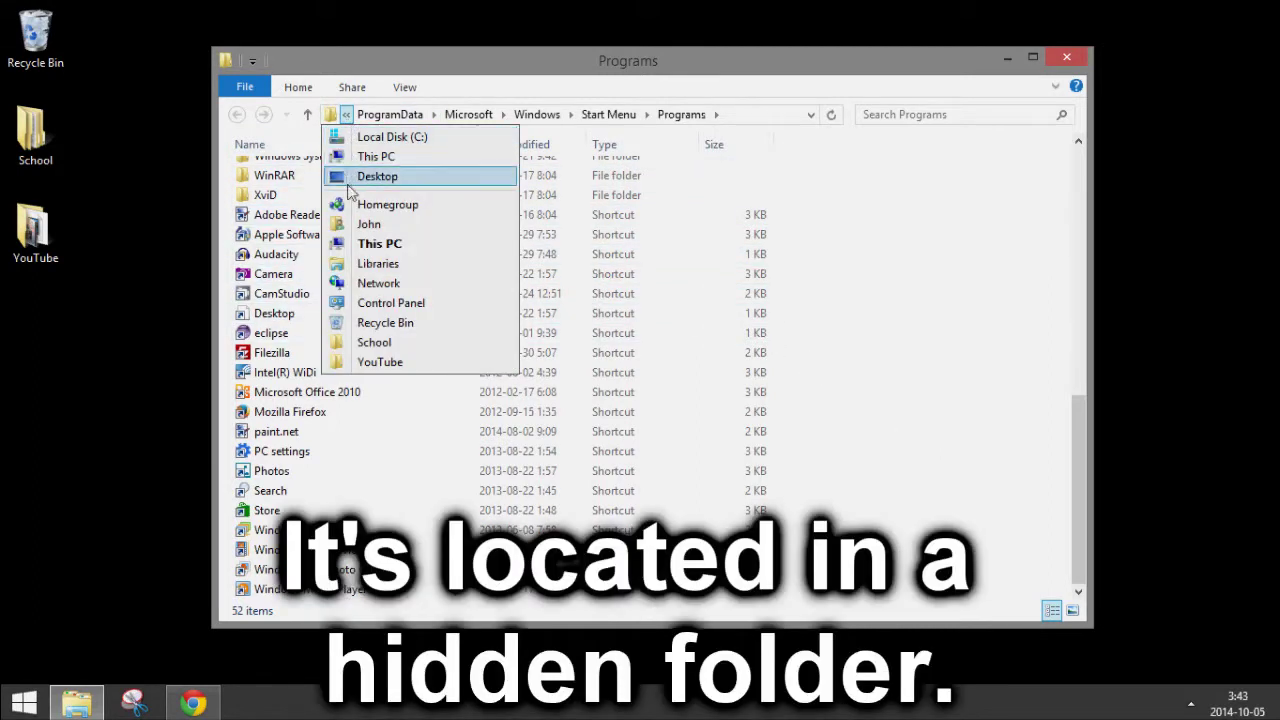
mouse_move(388, 115)
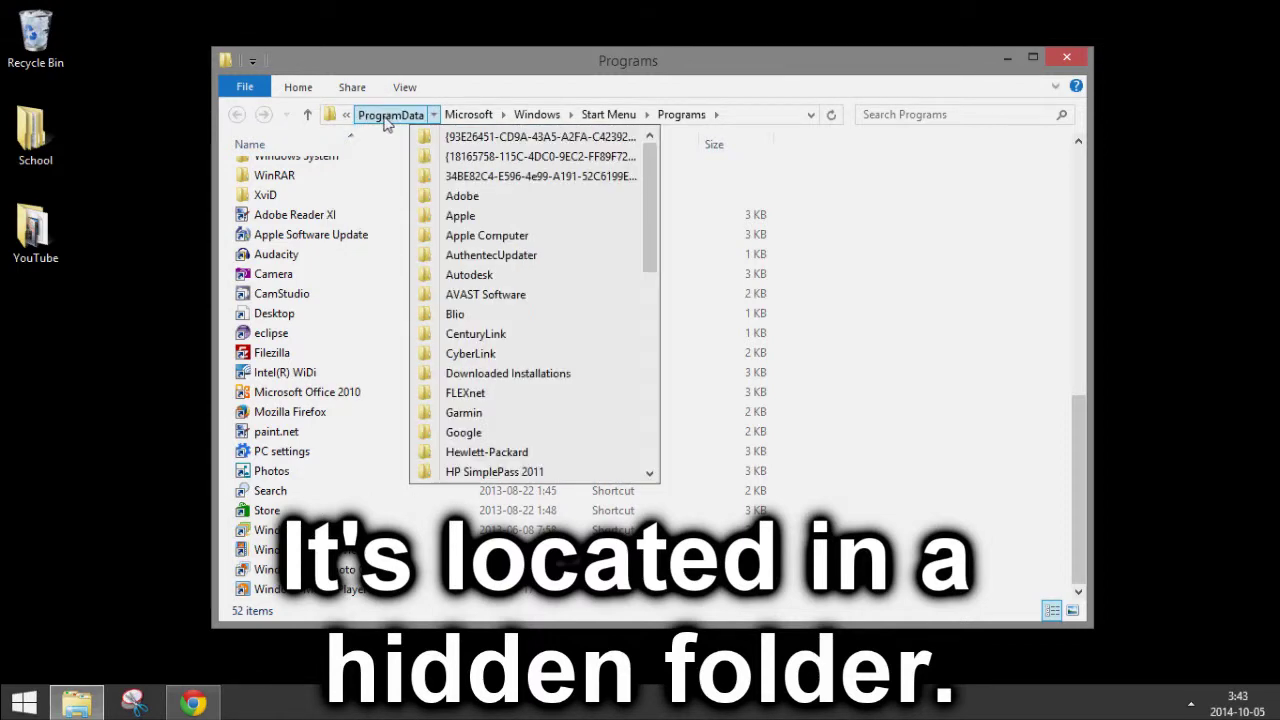
mouse_move(460, 118)
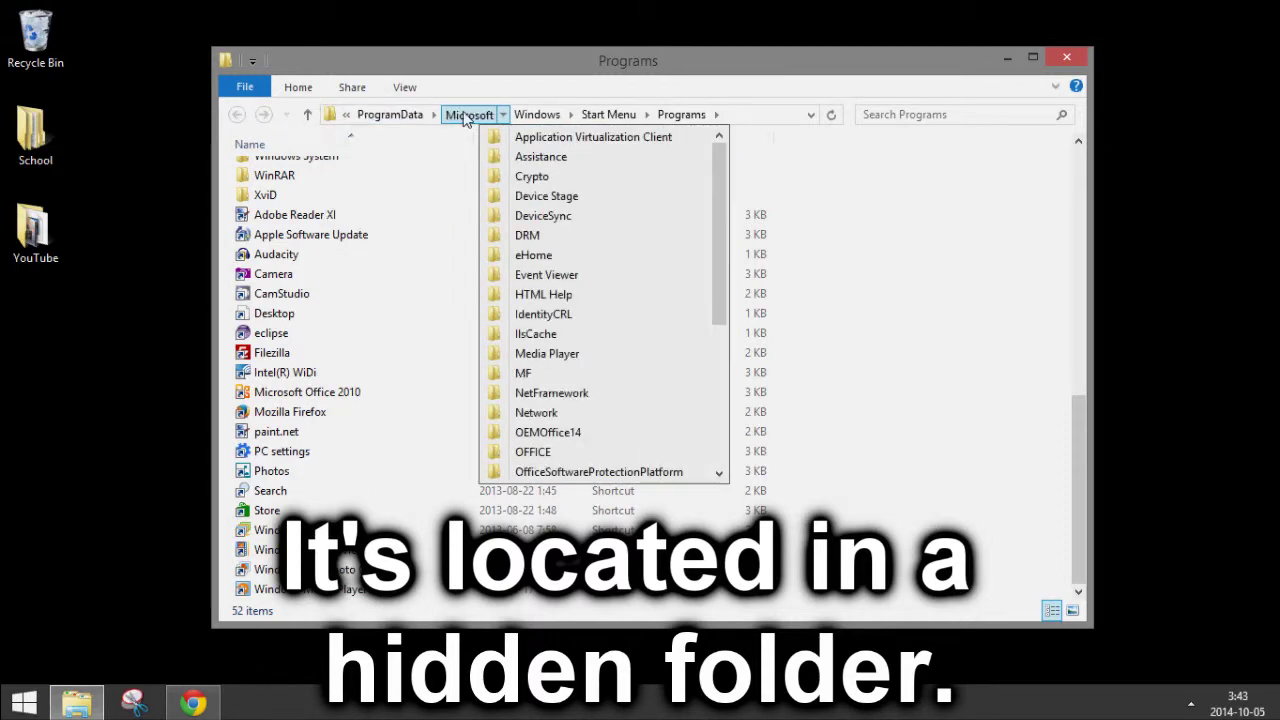
mouse_move(535, 118)
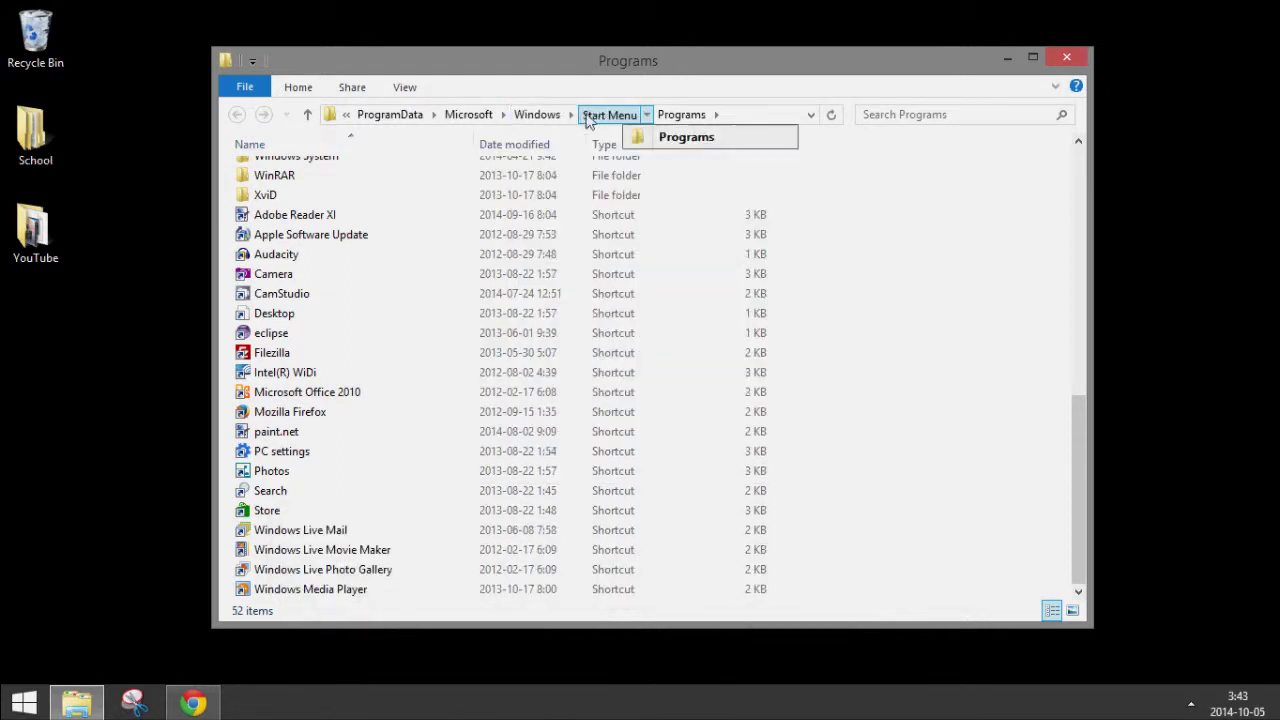
mouse_move(680, 118)
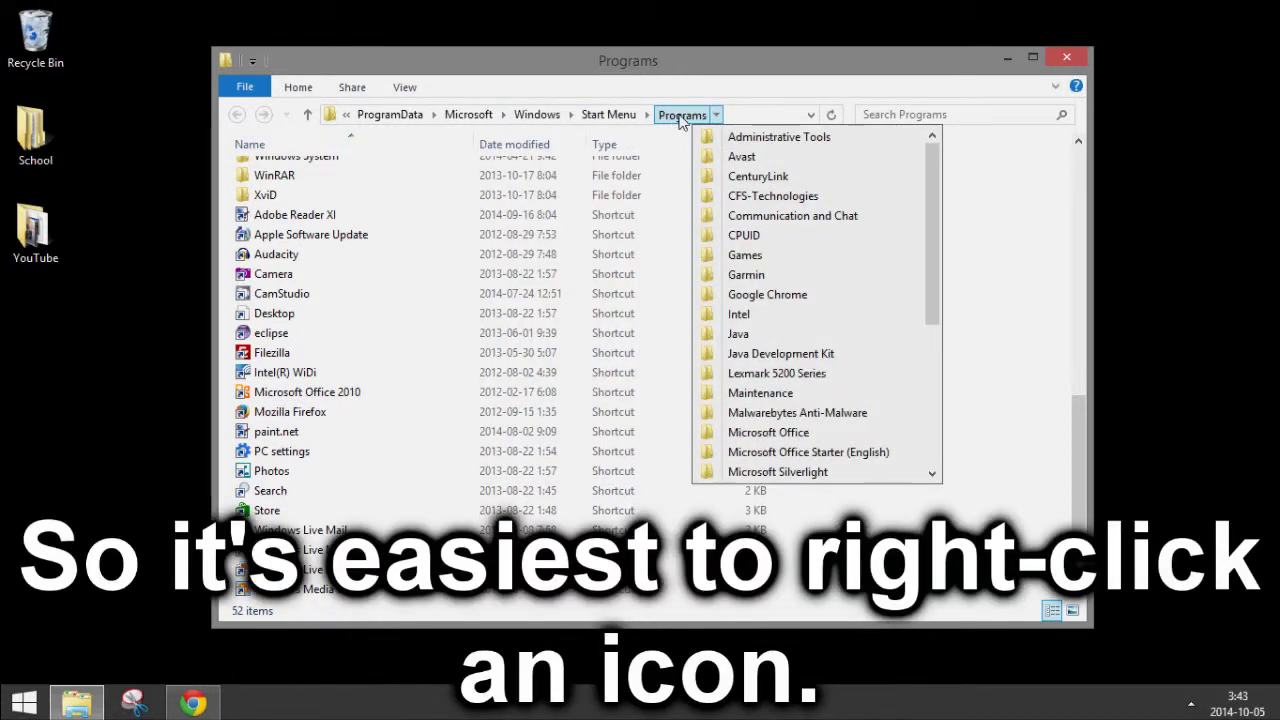
click(997, 178)
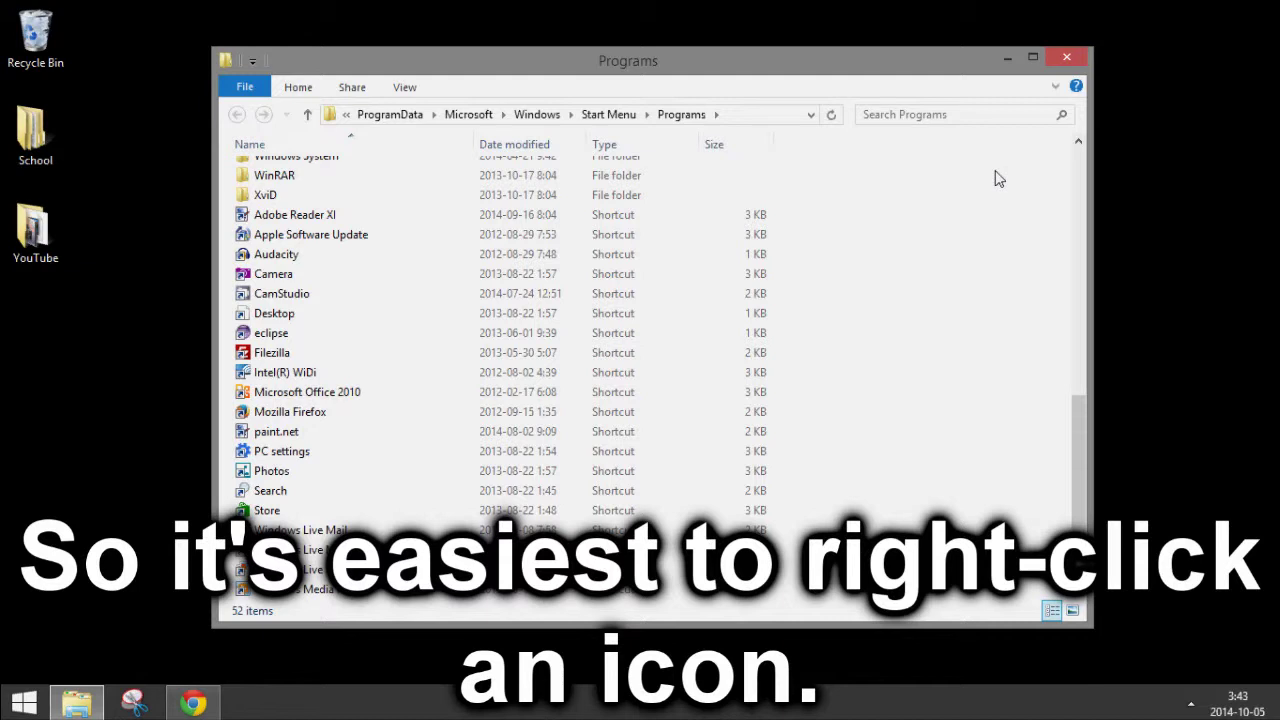
- Delete the eclipse shortcut from the Programs folder, moving it to the Recycle Bin
right_click(279, 333)
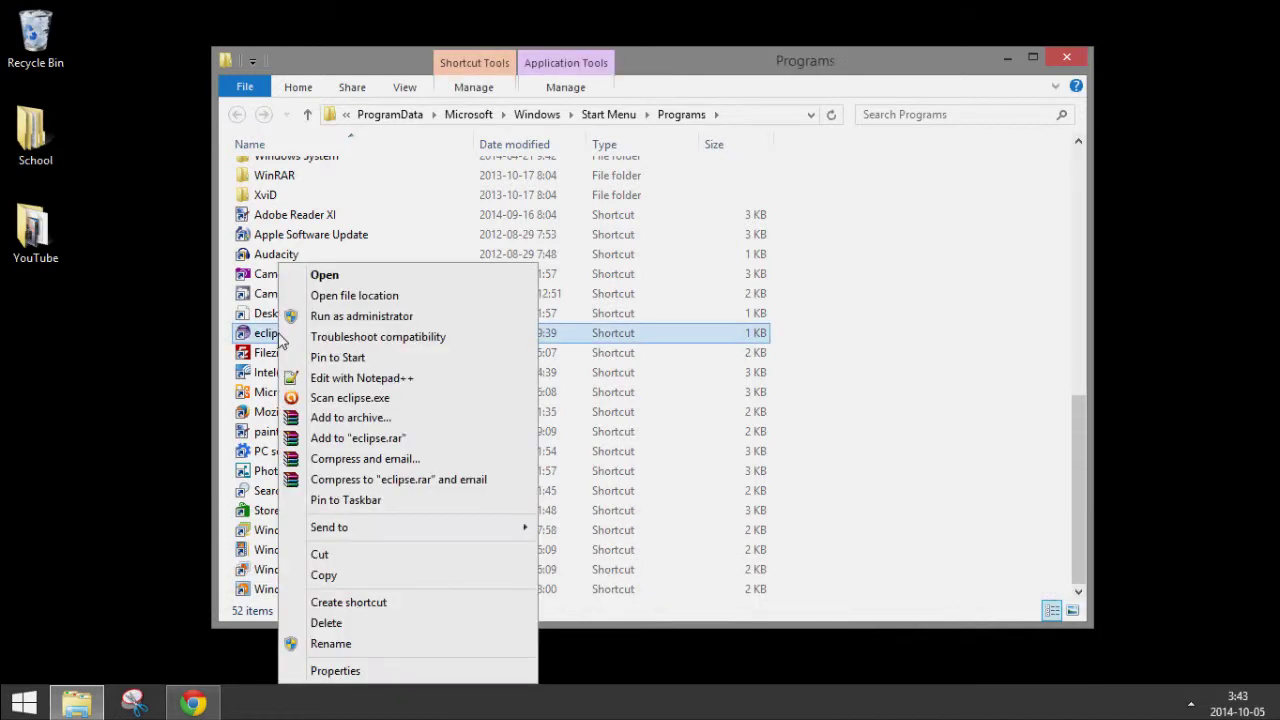
click(356, 628)
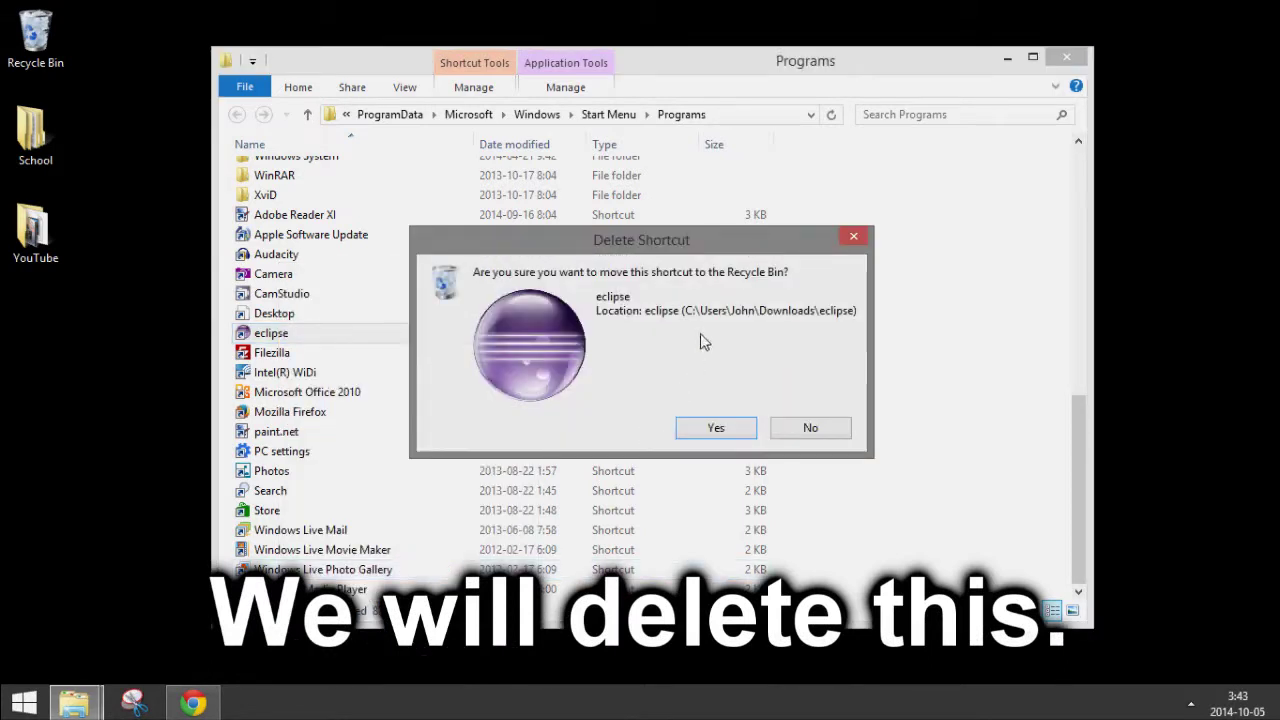
click(716, 430)
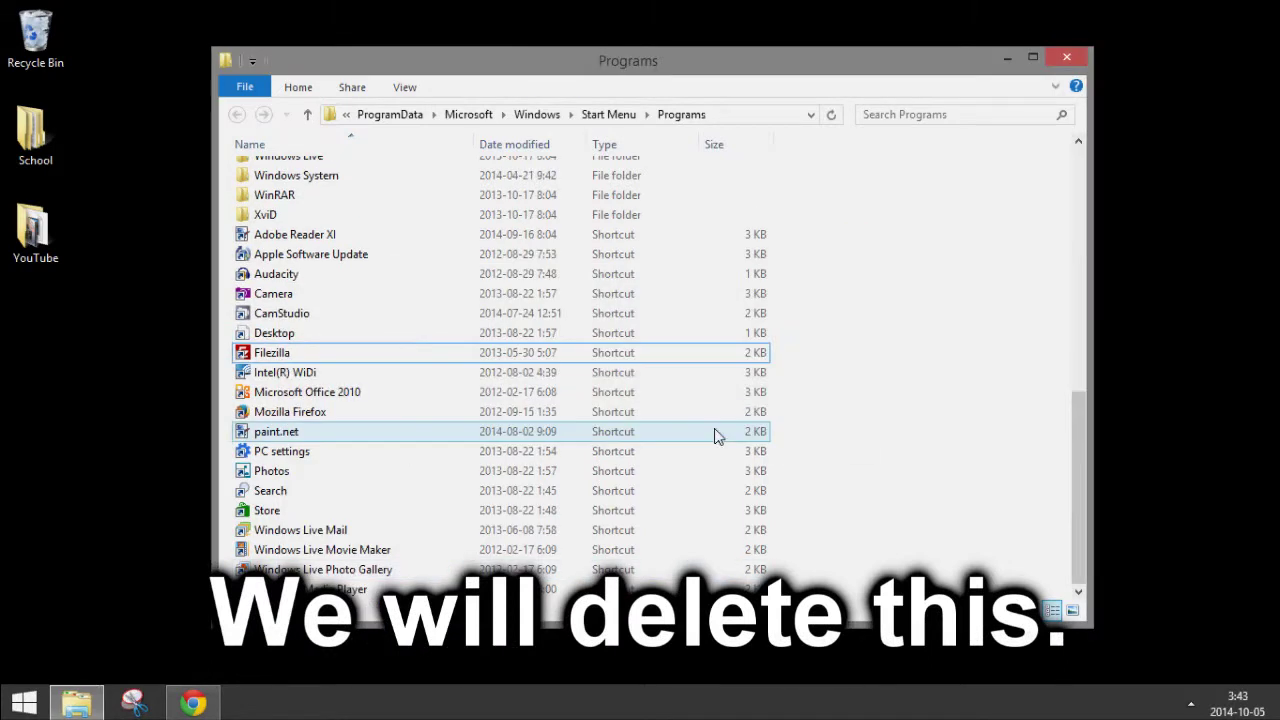
- Check the whole Apps list on the Start screen for the eclipse entry, and return to the desktop
click(22, 704)
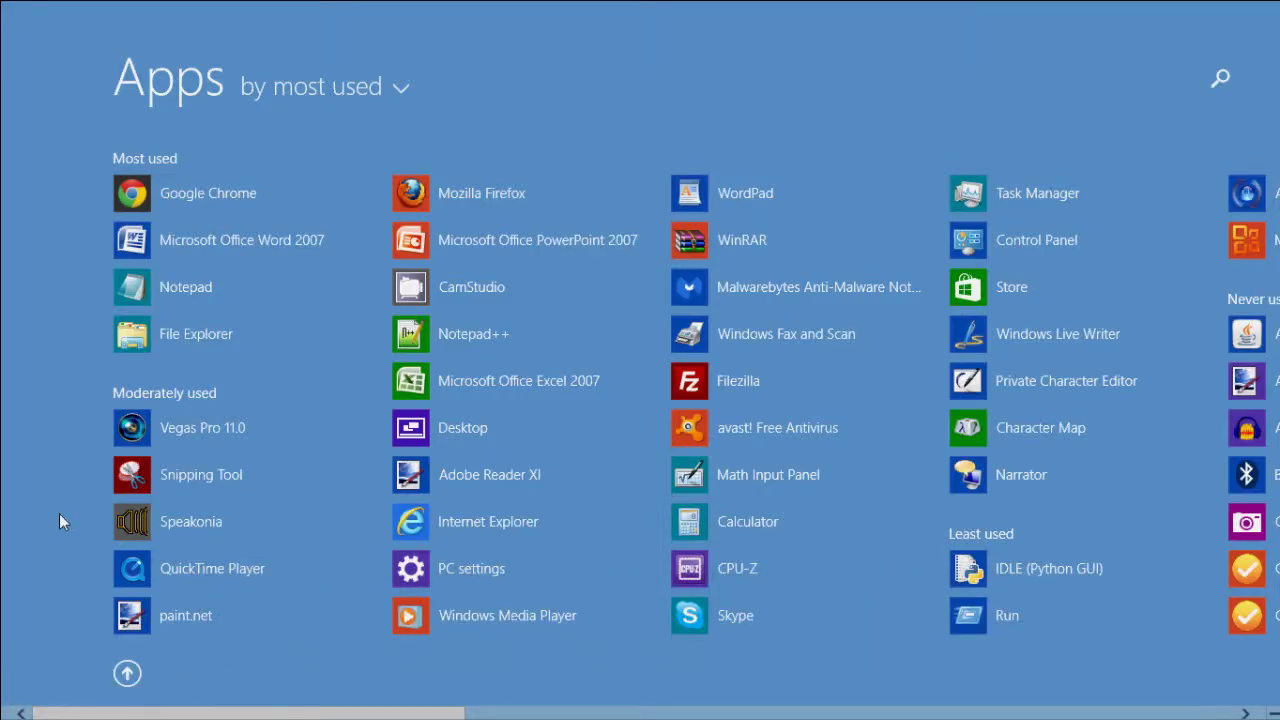
scroll(686, 300, down, 3)
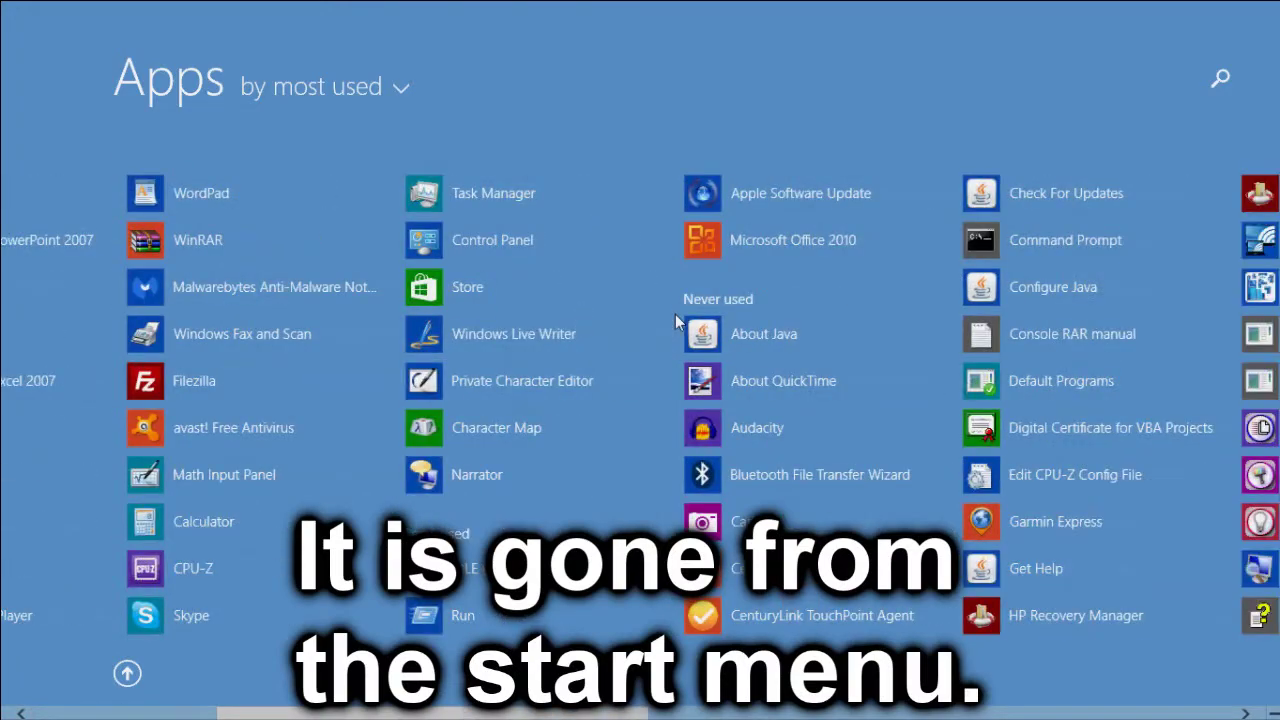
scroll(675, 316, down, 10)
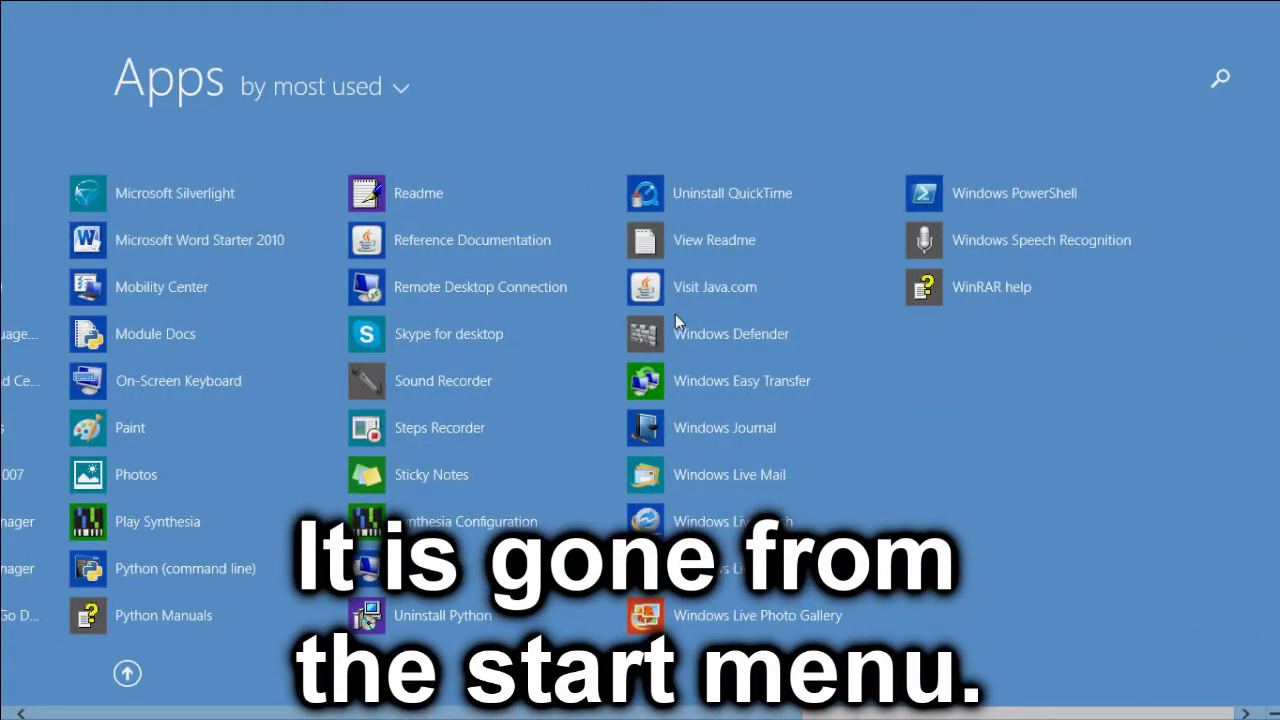
scroll(675, 314, up, 13)
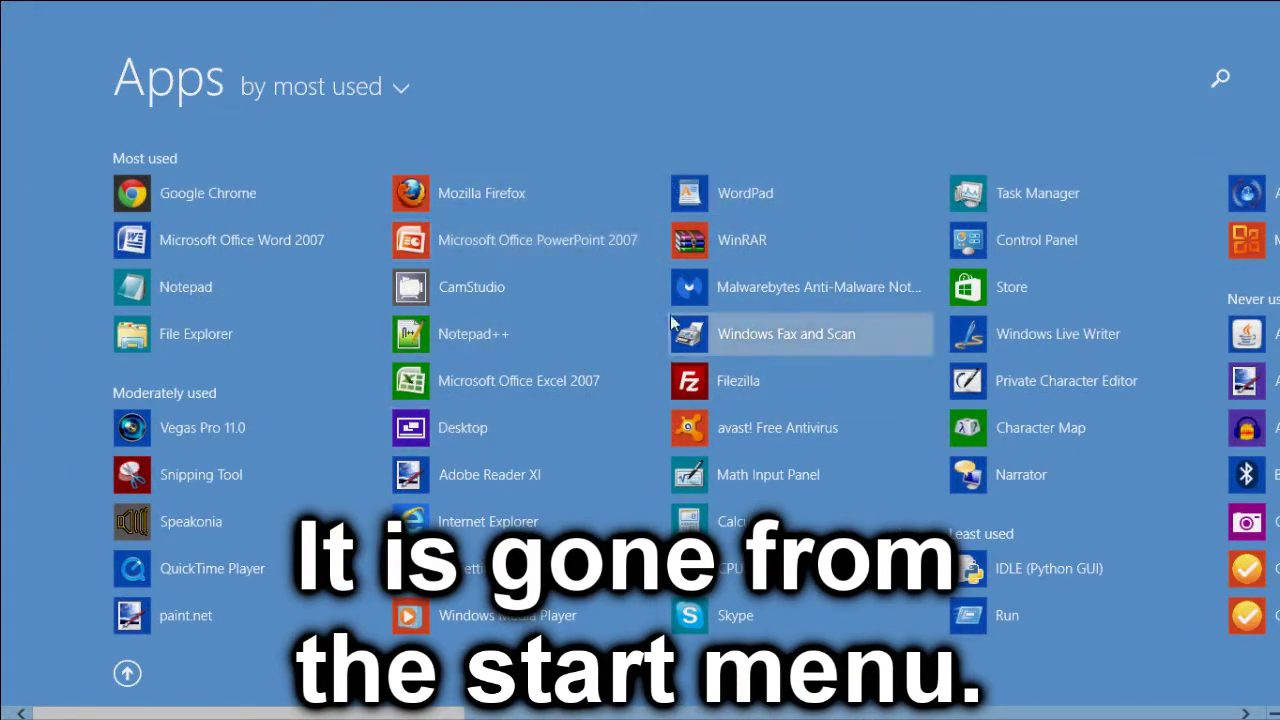
key(super)
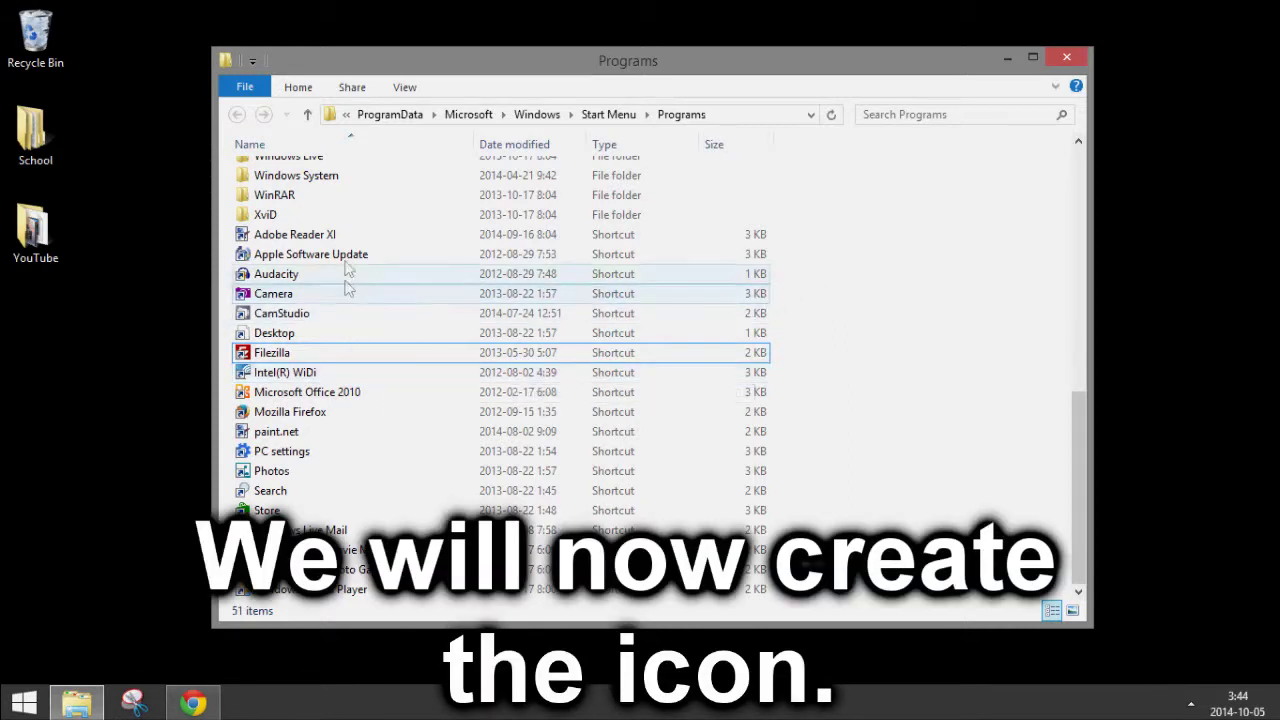
- Open a second File Explorer window and go to the eclipse folder inside Downloads
right_click(76, 702)
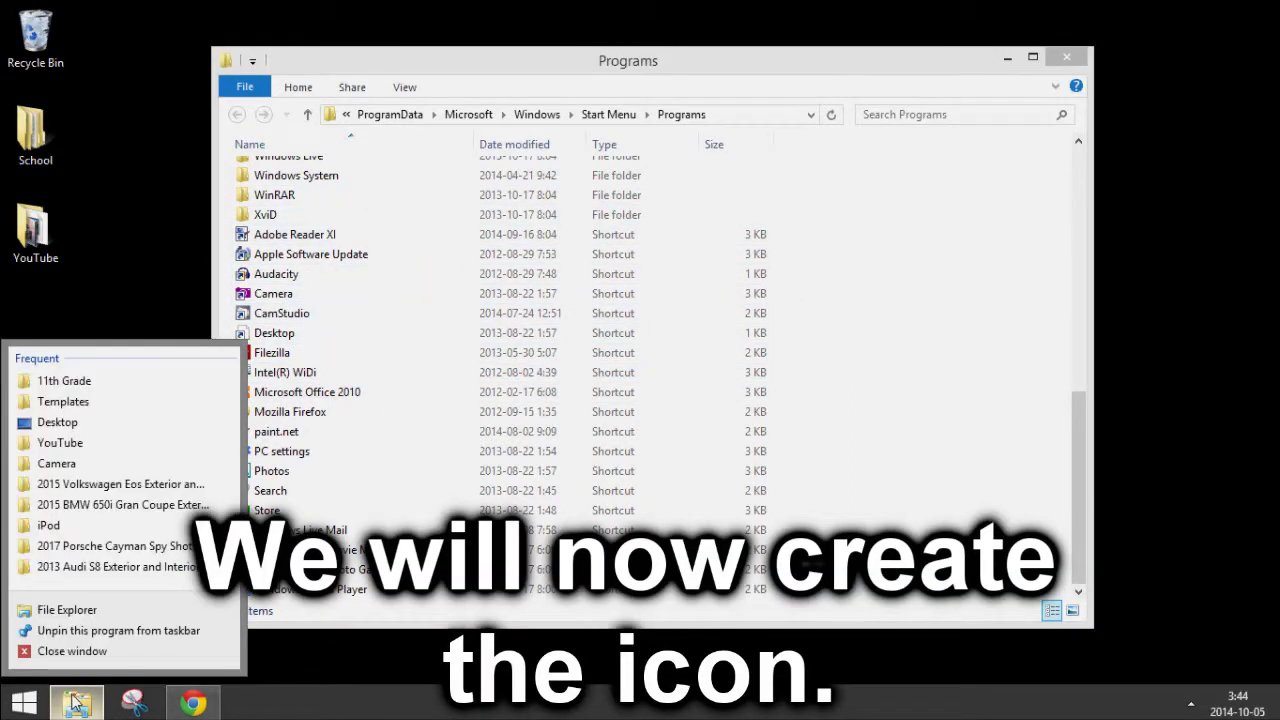
click(67, 610)
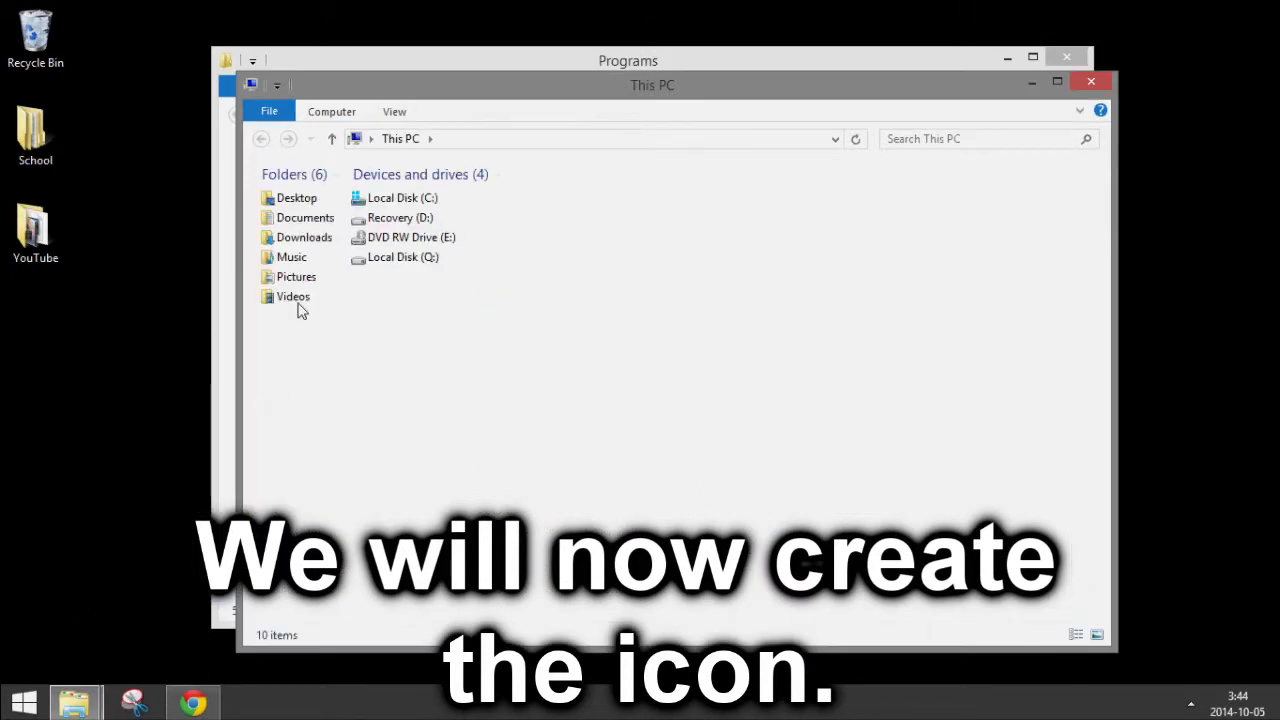
click(305, 238)
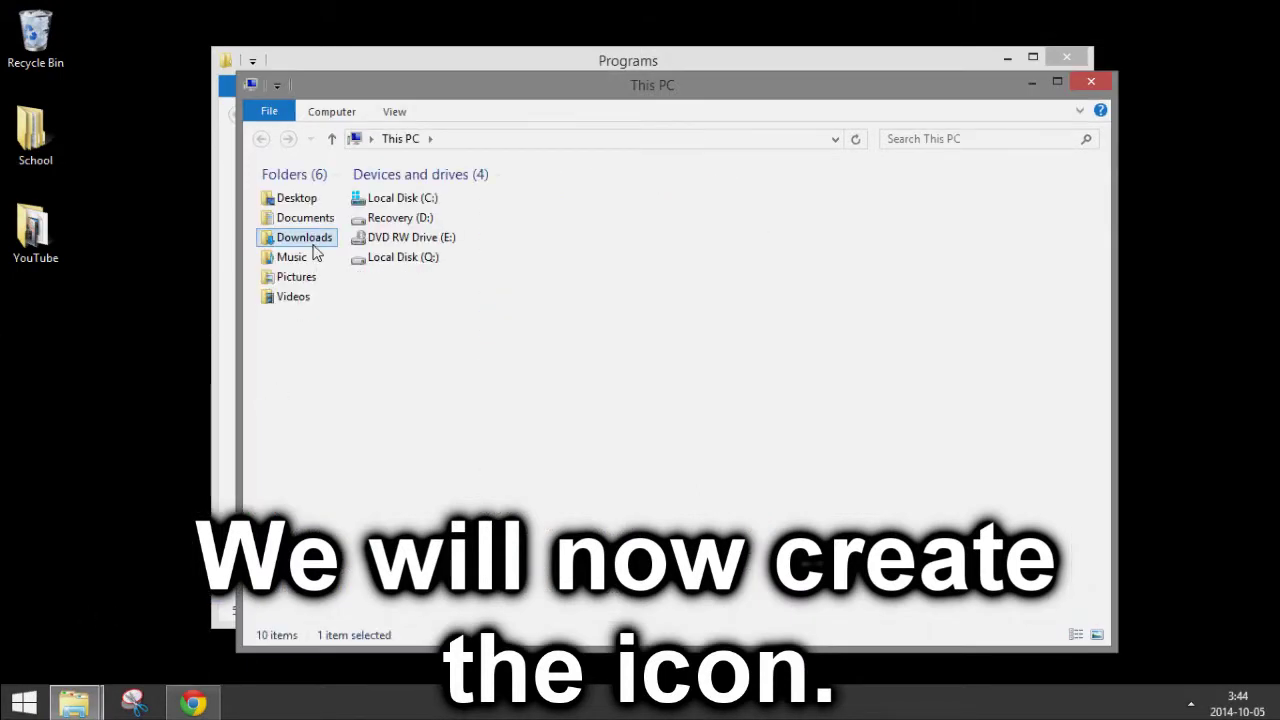
double_click(313, 246)
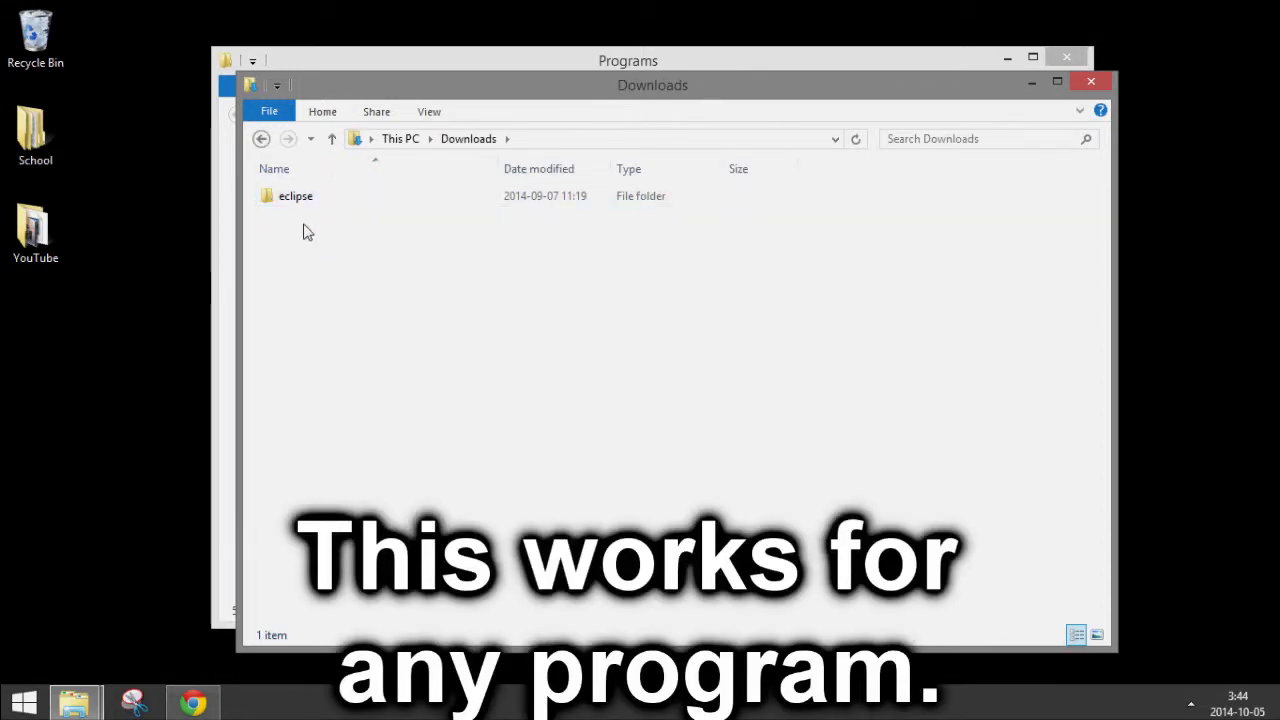
double_click(302, 198)
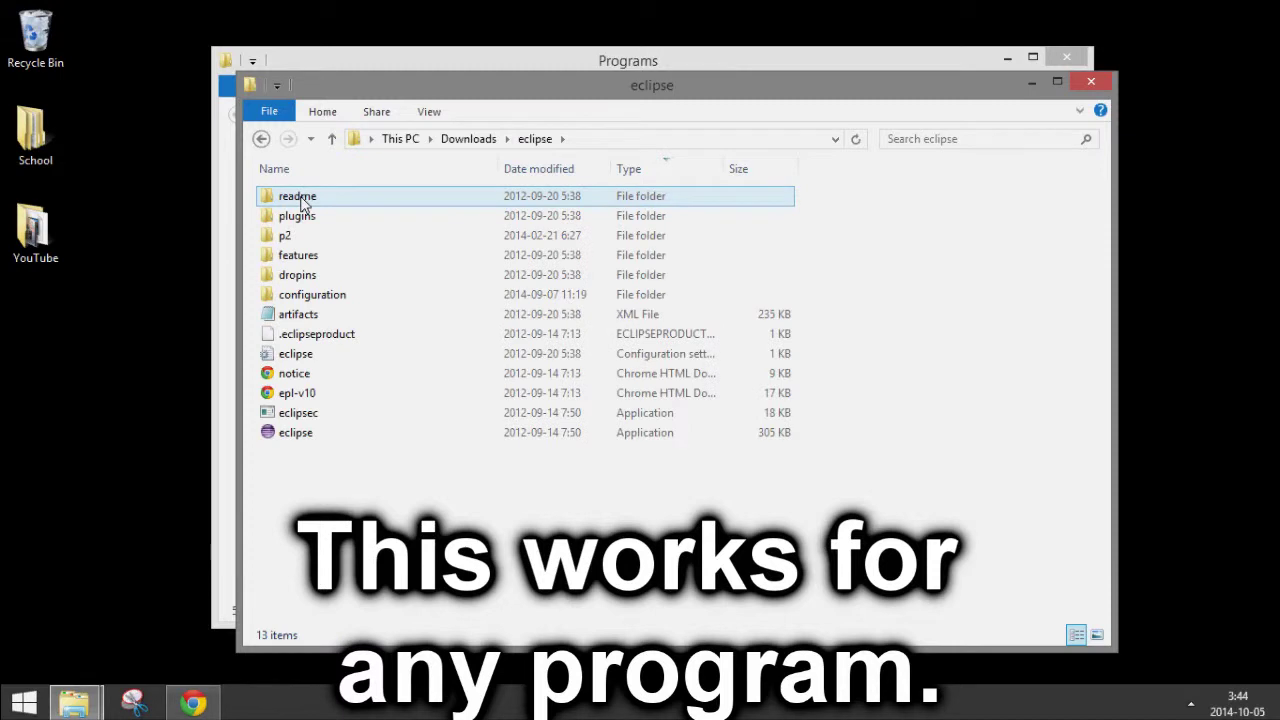
right_click(318, 437)
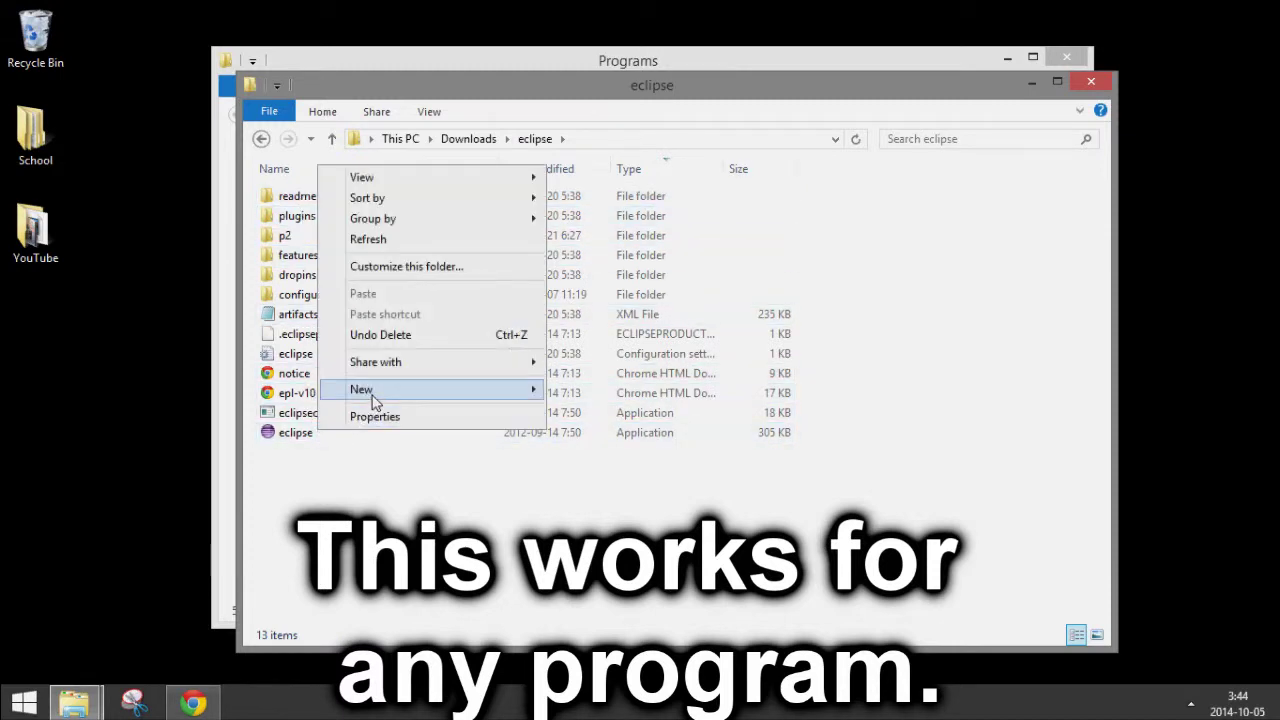
mouse_move(374, 400)
click(478, 476)
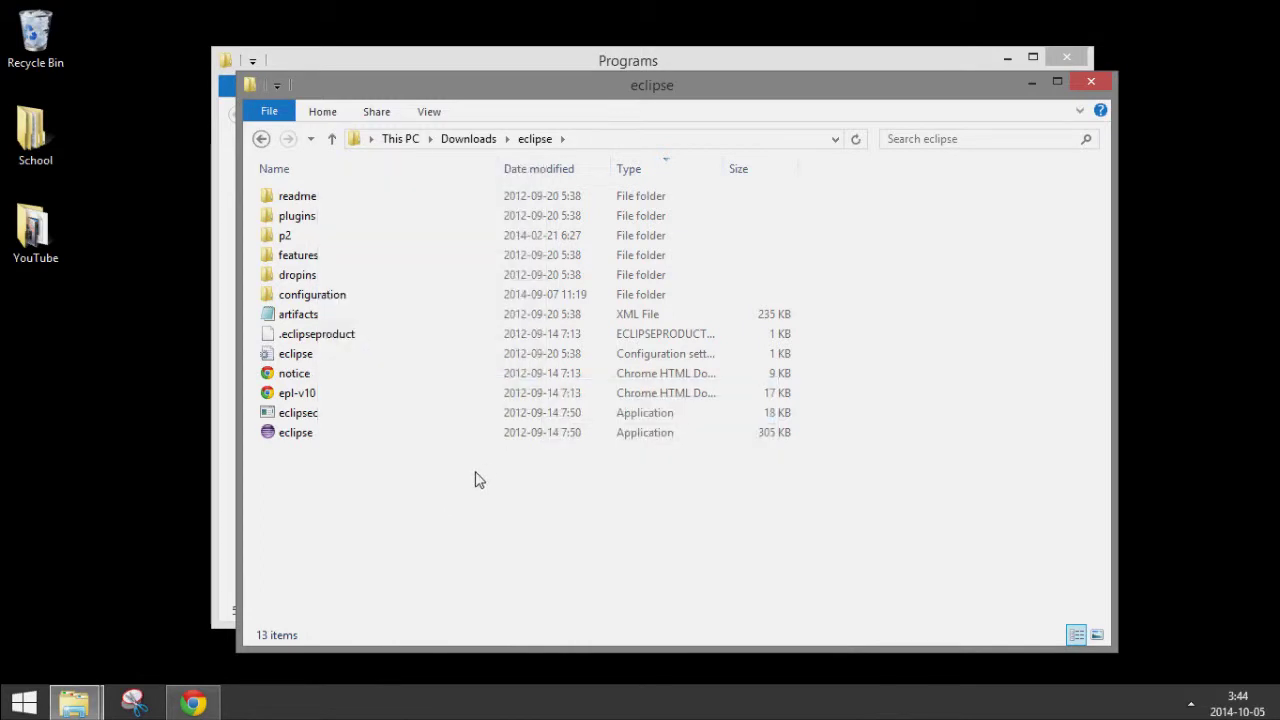
- Create a shortcut to the eclipse application in its own folder
click(470, 437)
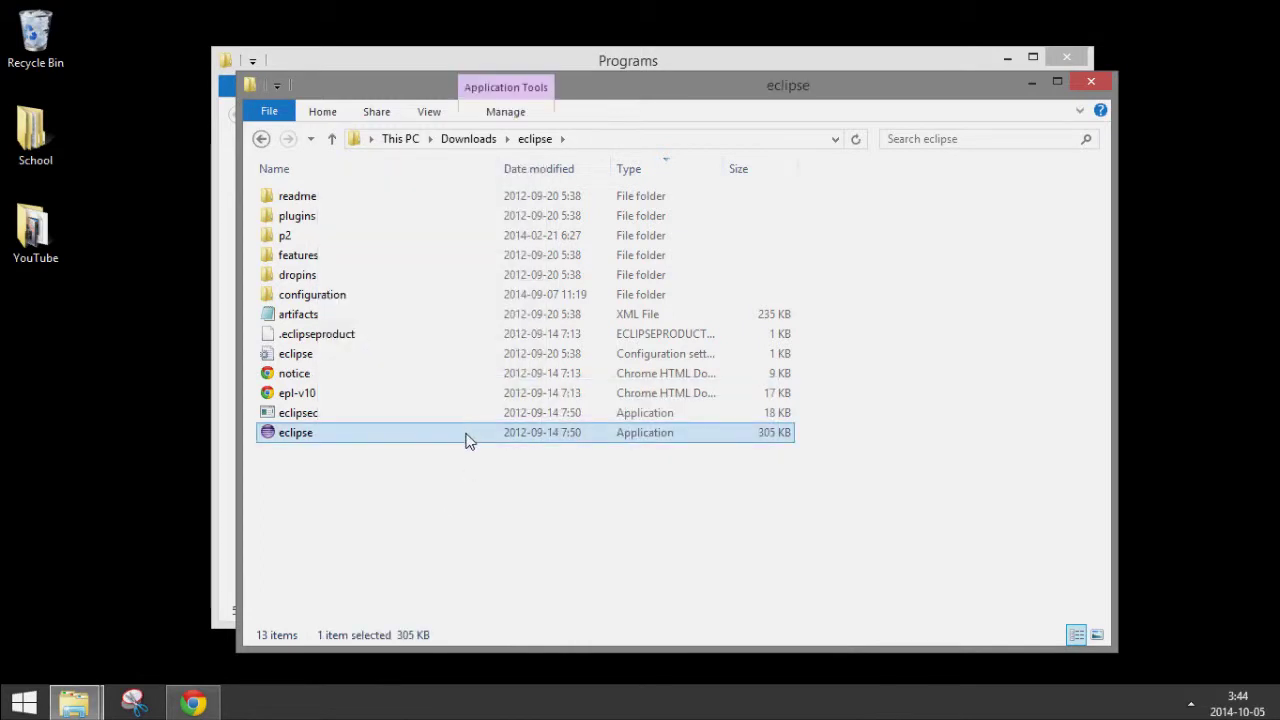
right_click(468, 441)
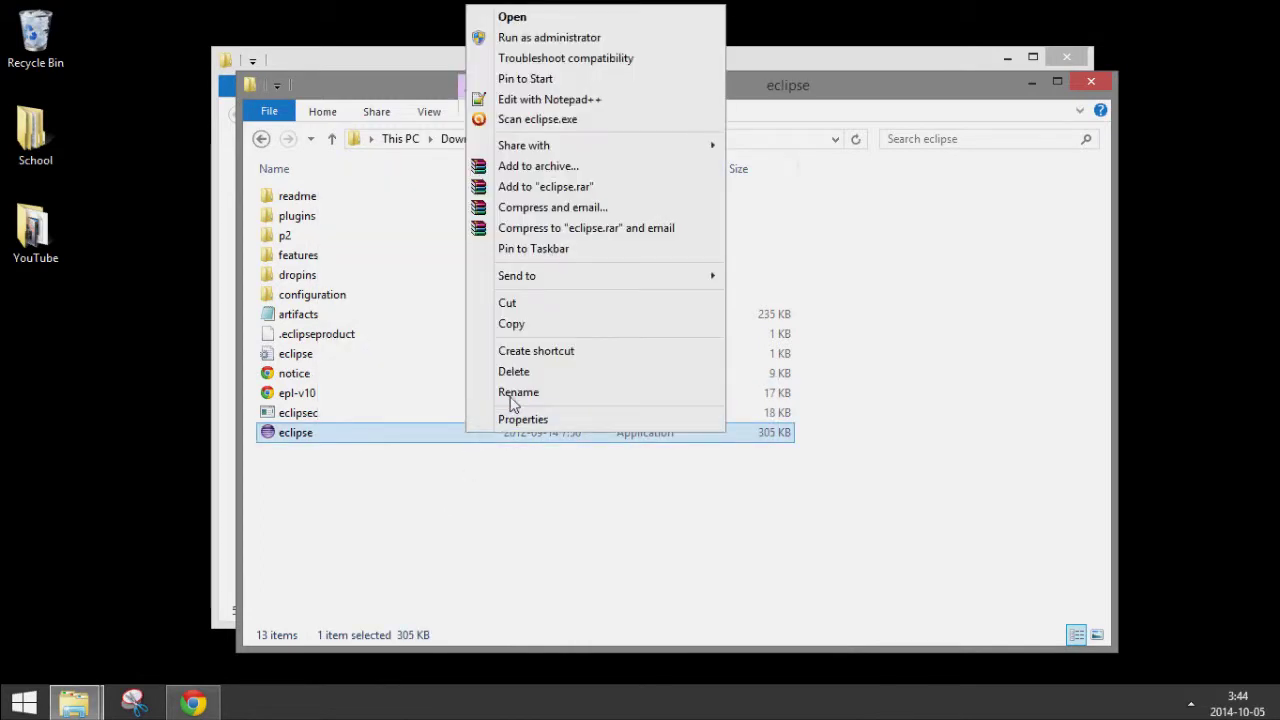
mouse_move(588, 280)
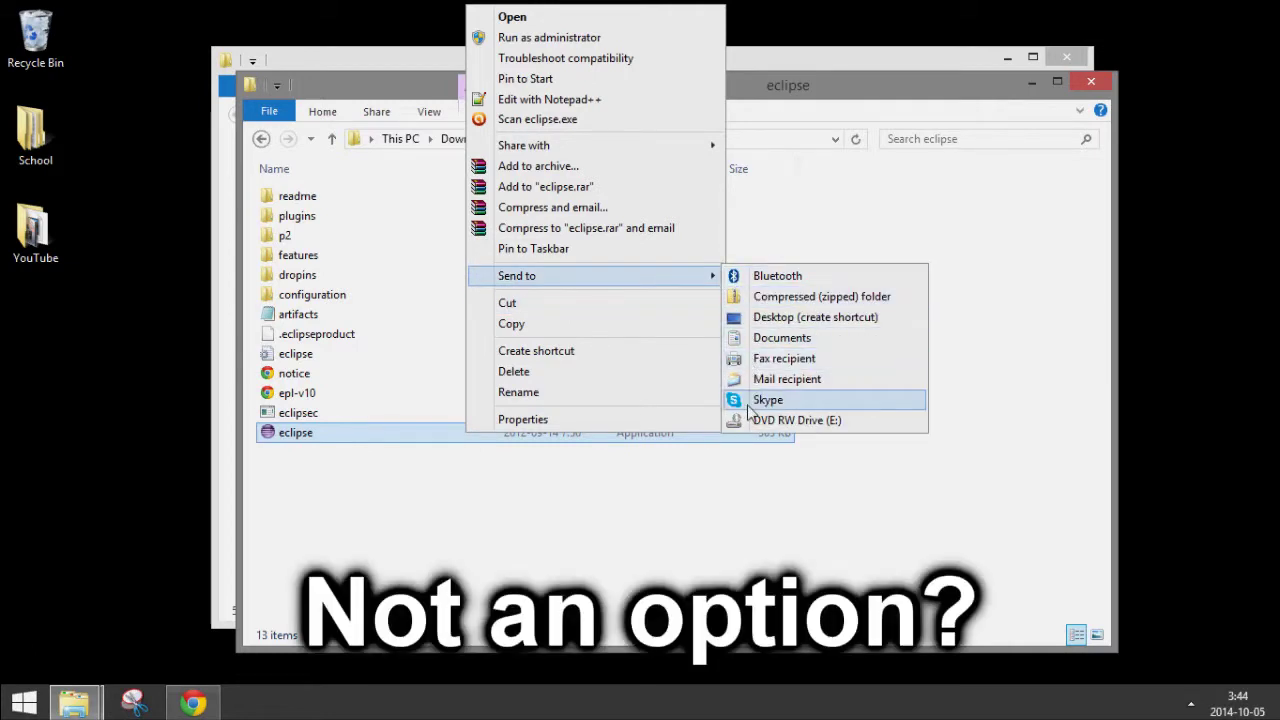
click(582, 350)
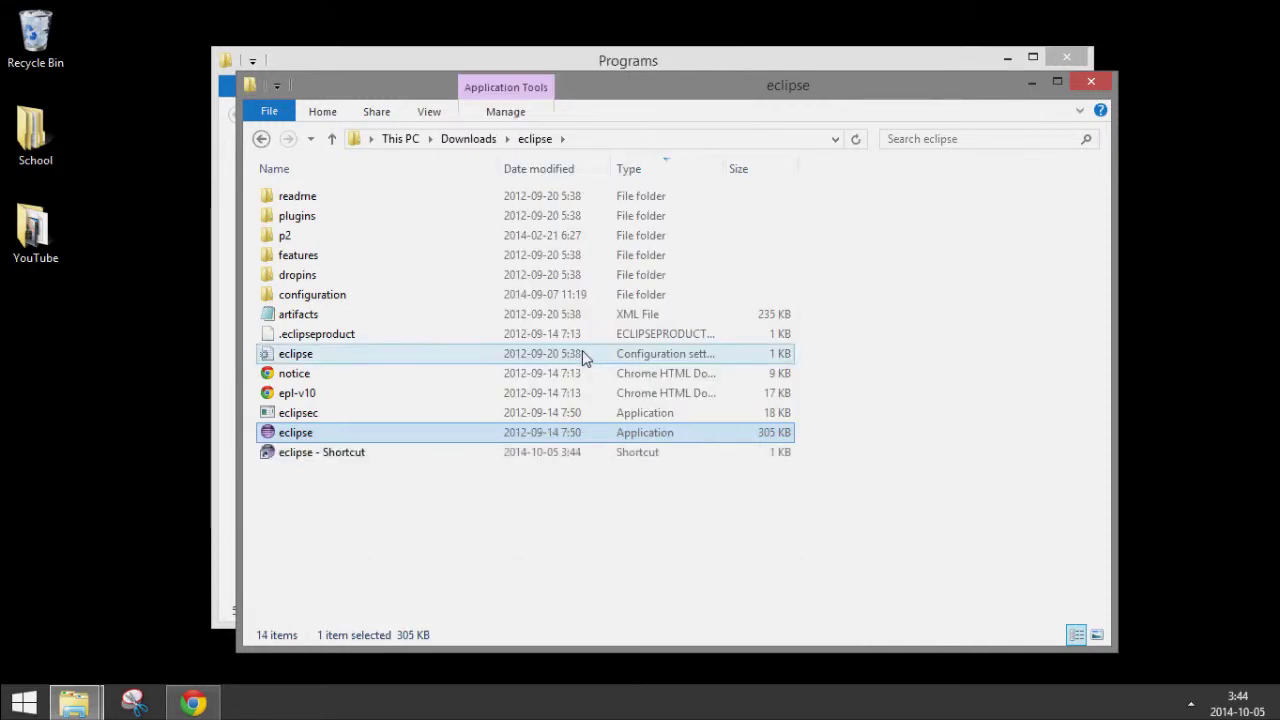
- Rename the new eclipse shortcut in the Downloads eclipse folder as eclipse, removing the "- Shortcut" ending
click(363, 456)
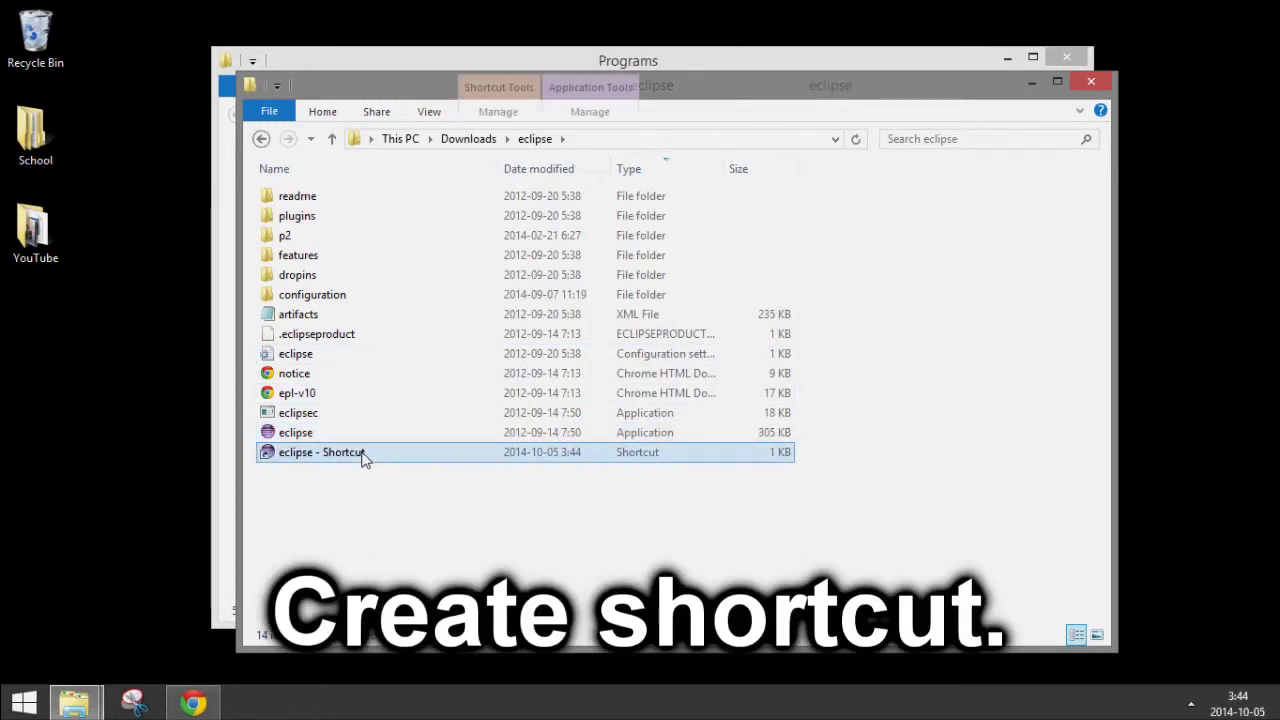
click(355, 453)
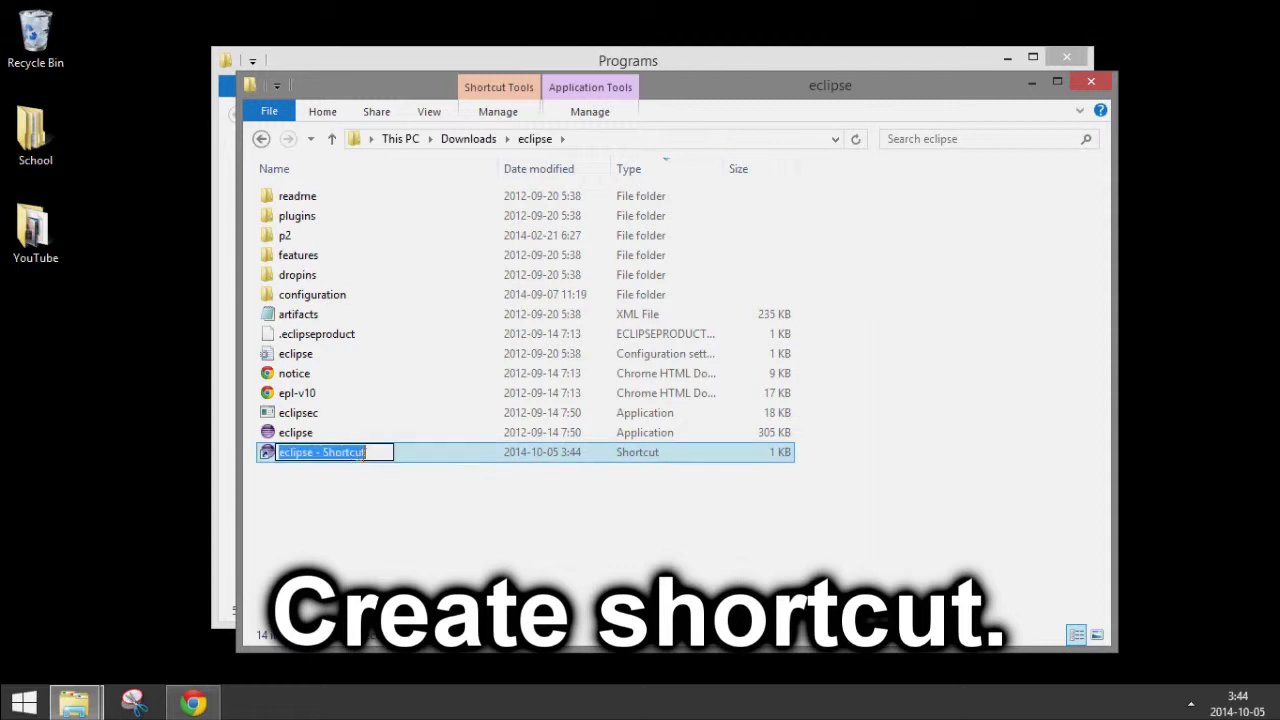
click(383, 452)
key(BackSpace)
key(BackSpace)
key(BackSpace)
key(BackSpace)
key(BackSpace)
key(BackSpace)
key(BackSpace)
key(BackSpace)
key(BackSpace)
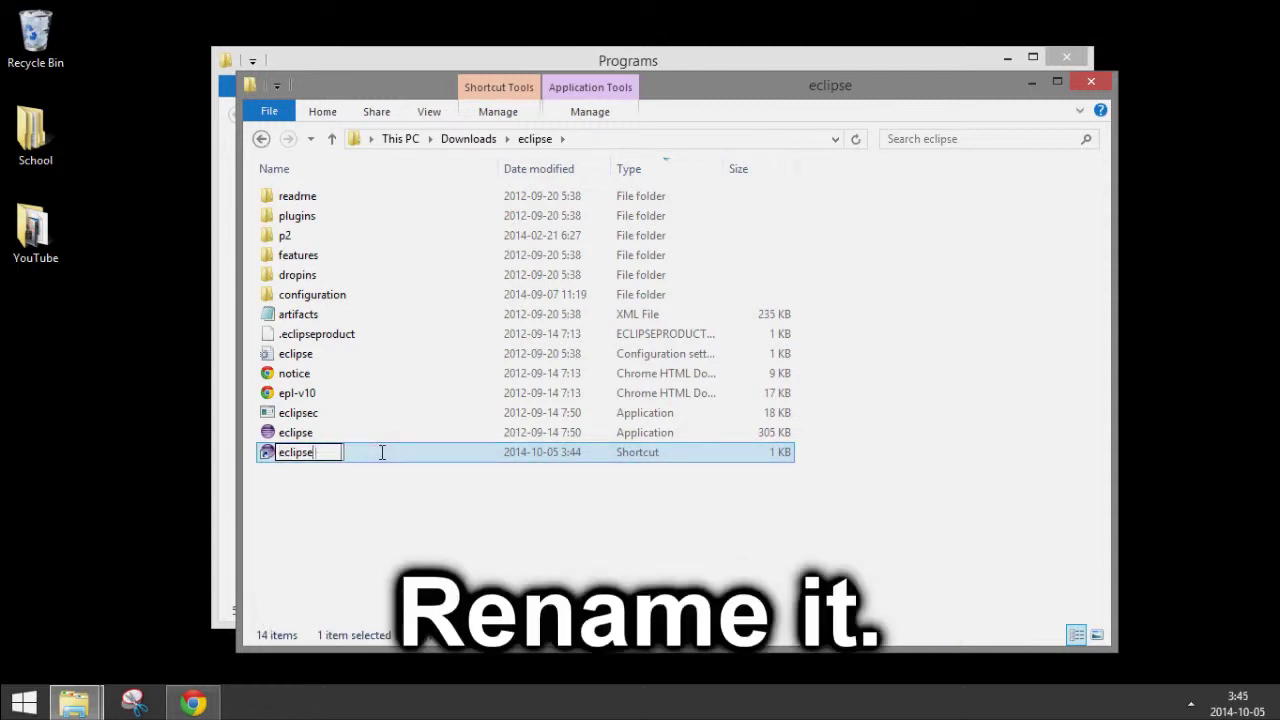
click(355, 504)
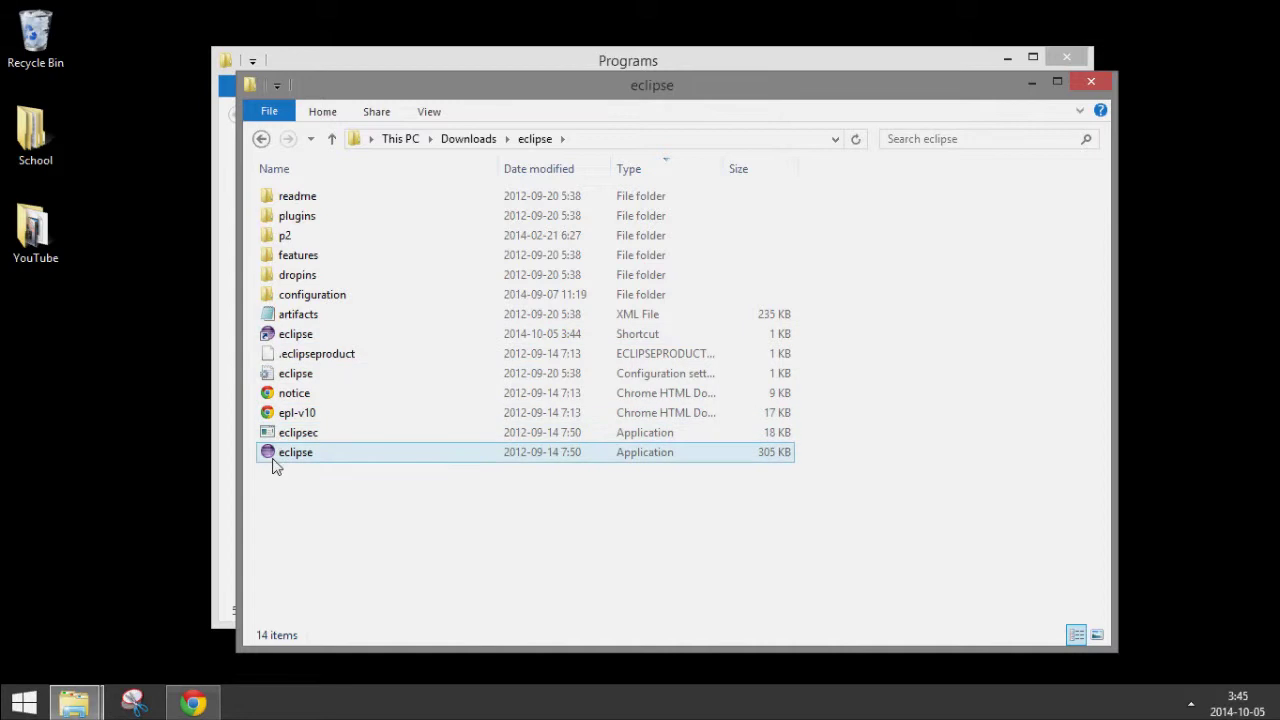
- Try to move the eclipse shortcut from the eclipse folder into the Start Menu Programs folder, retrying once before cancelling
right_click(288, 336)
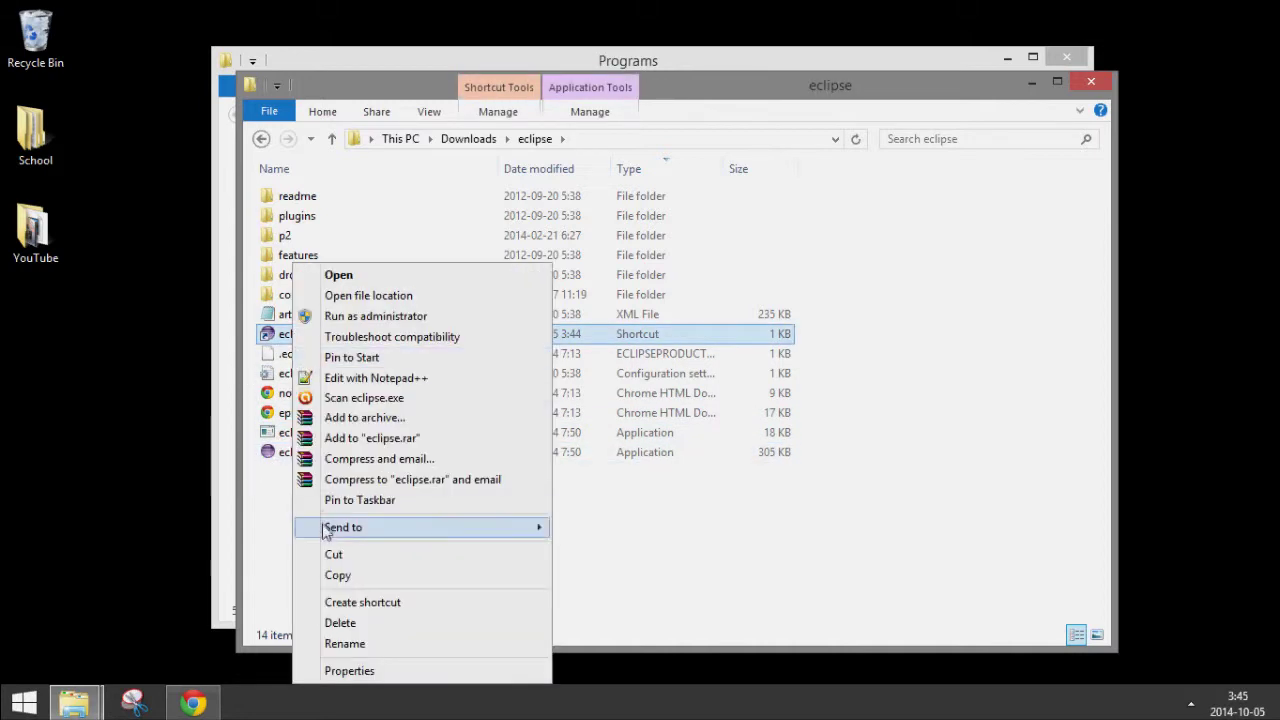
click(385, 555)
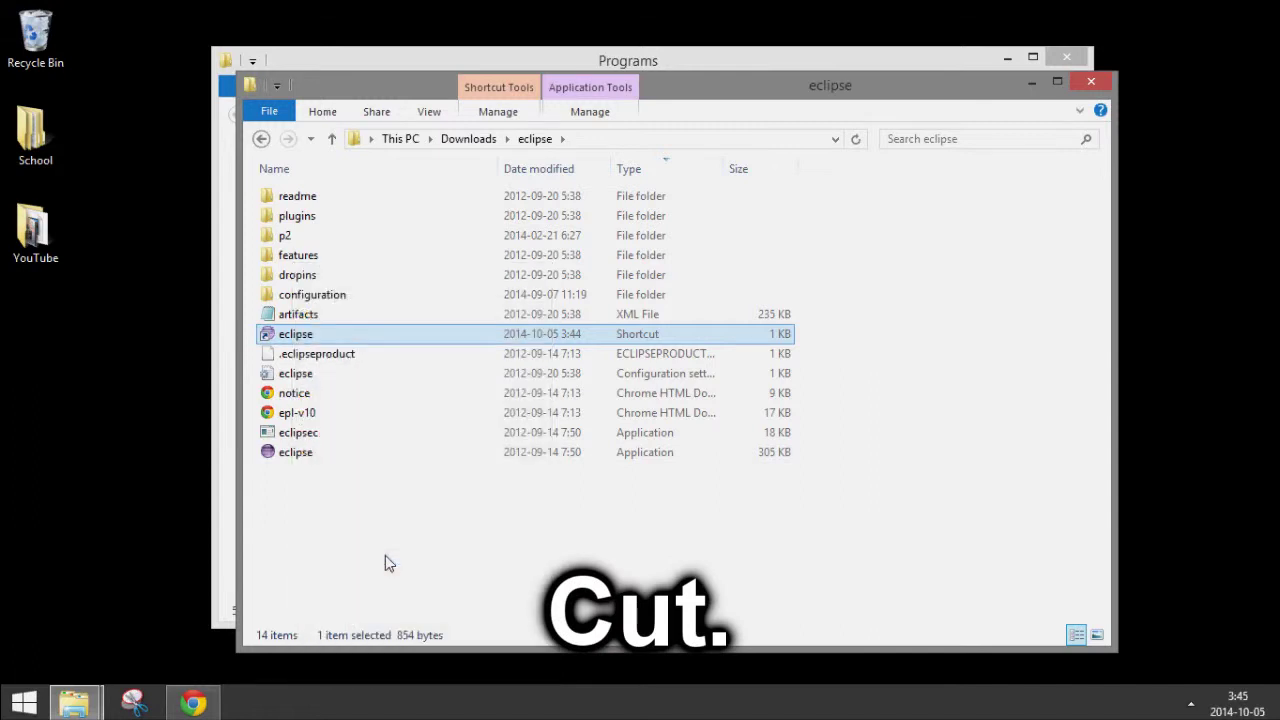
click(395, 59)
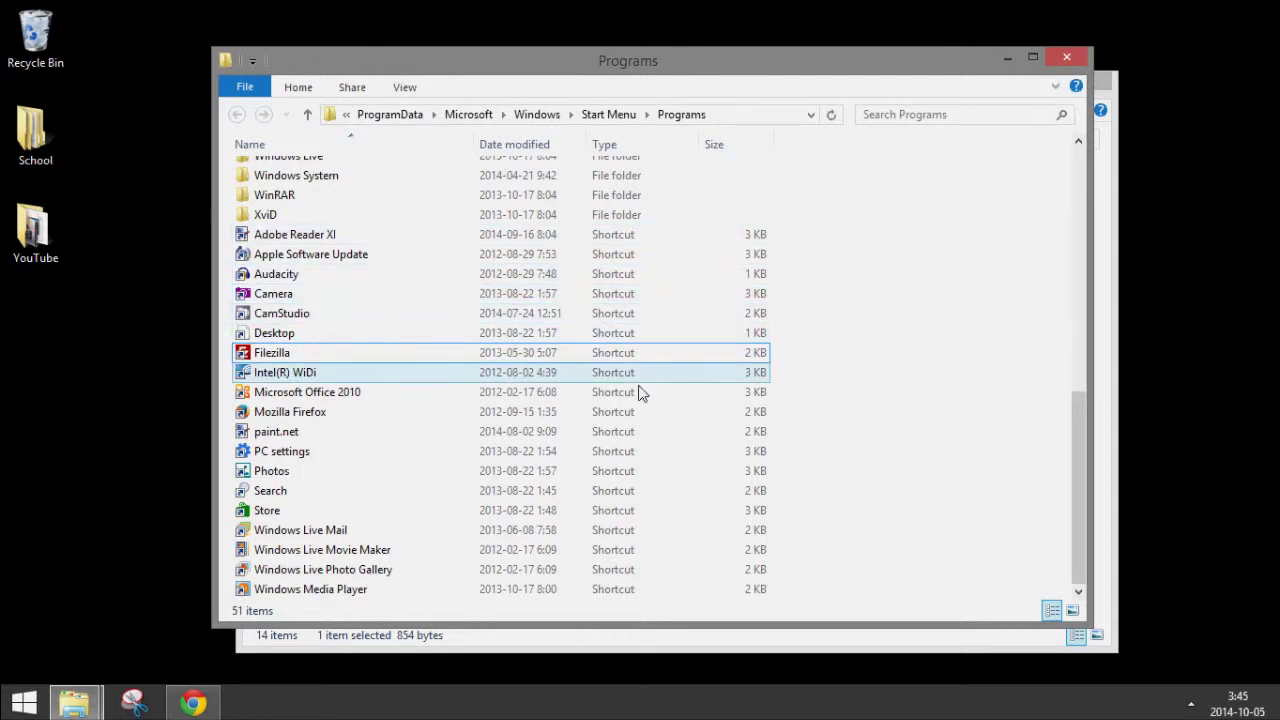
right_click(826, 388)
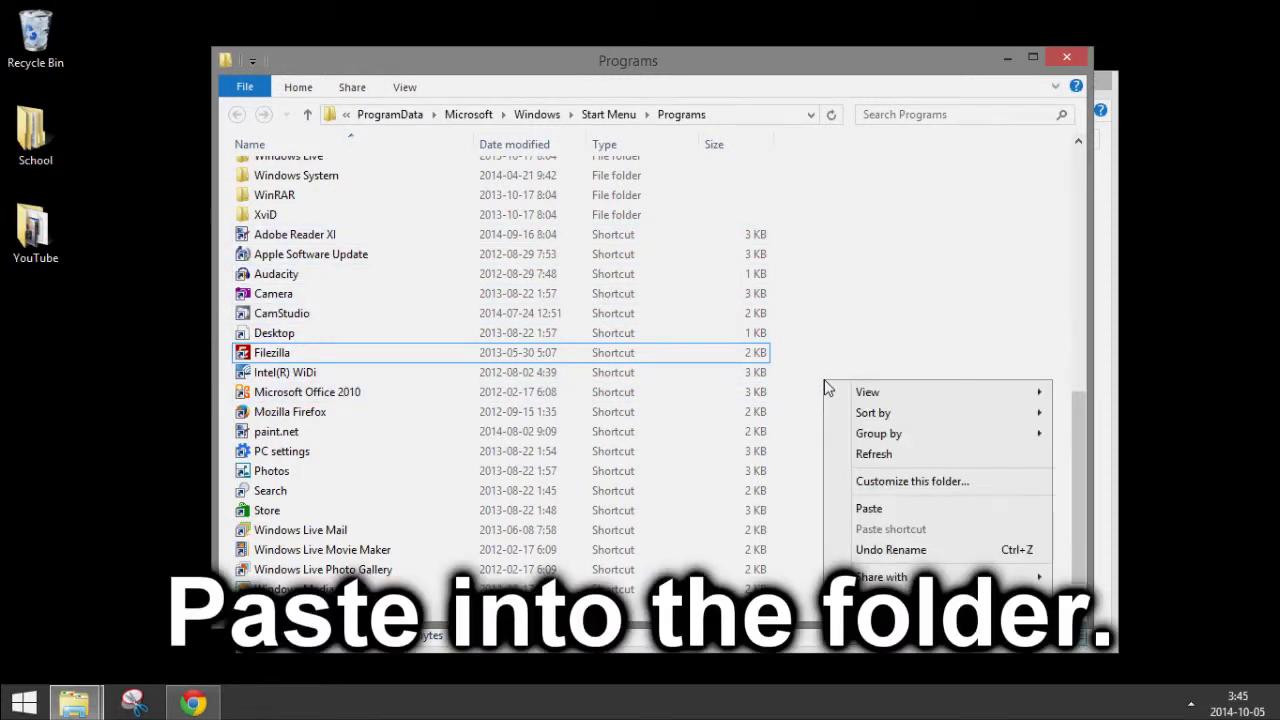
click(914, 512)
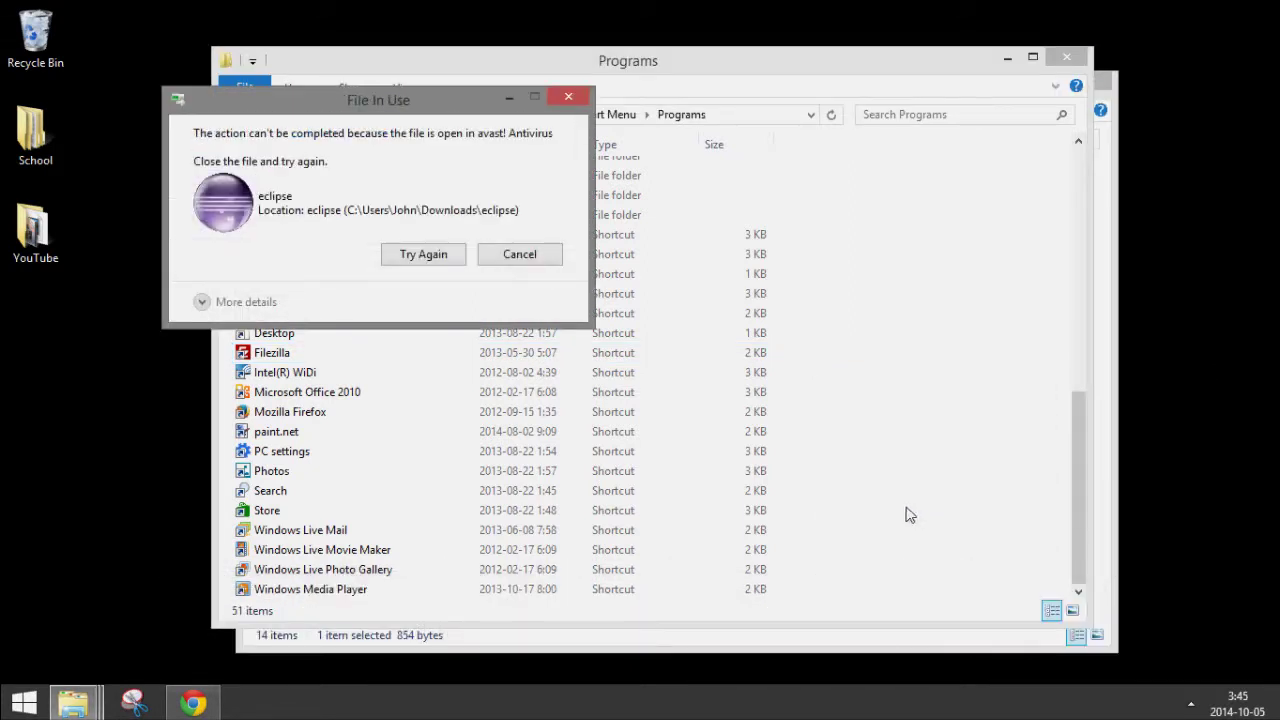
click(424, 254)
click(522, 258)
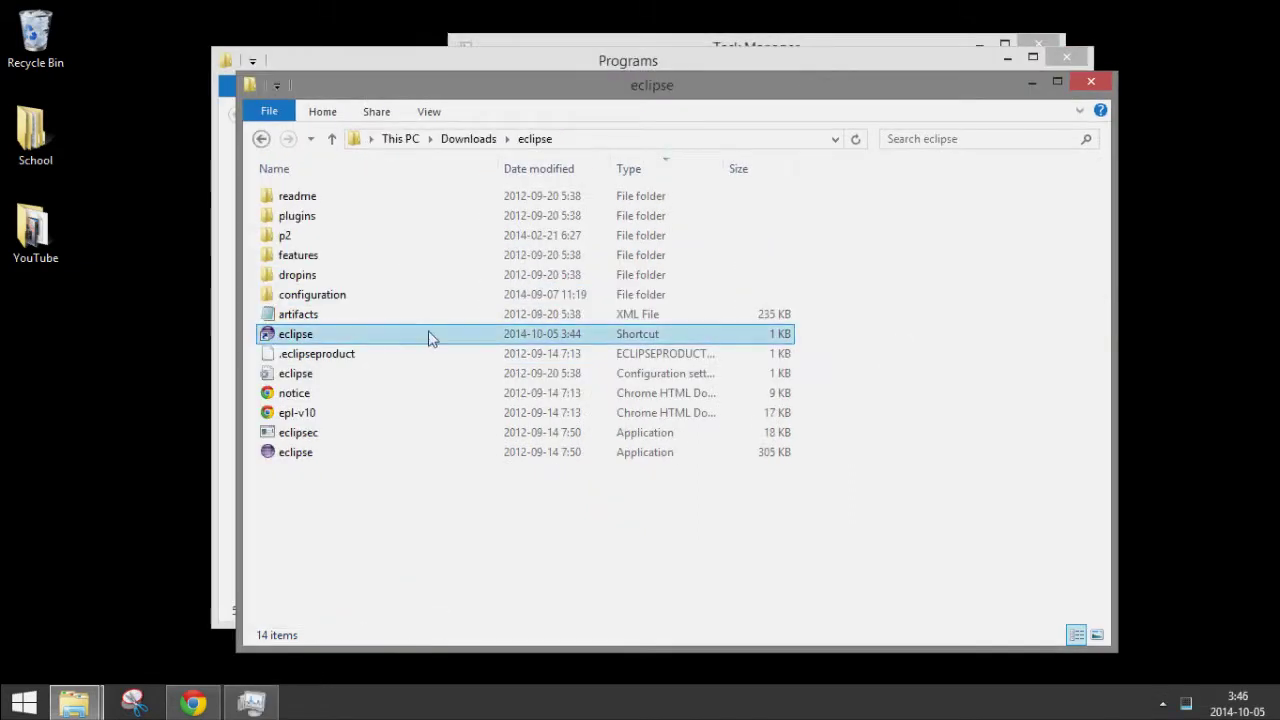
- Cut the eclipse shortcut from the eclipse folder and paste it into the Start Menu Programs folder, granting administrator permission
right_click(390, 337)
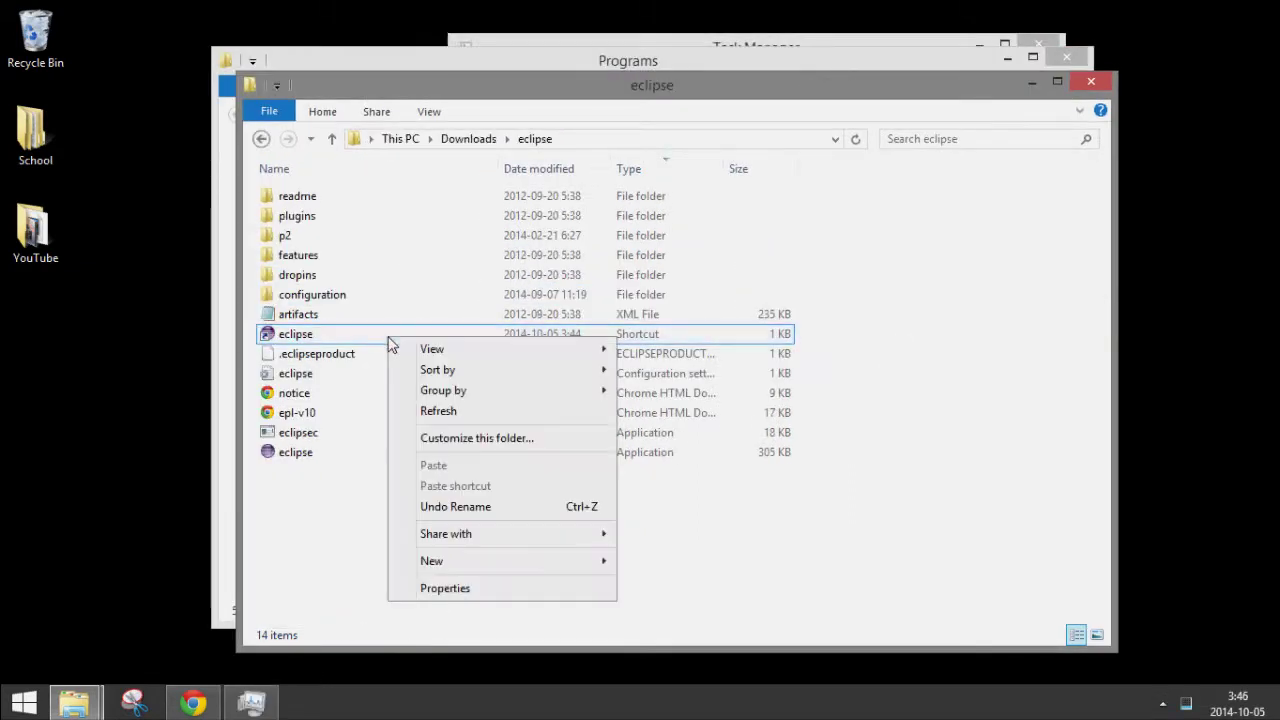
click(333, 337)
right_click(328, 338)
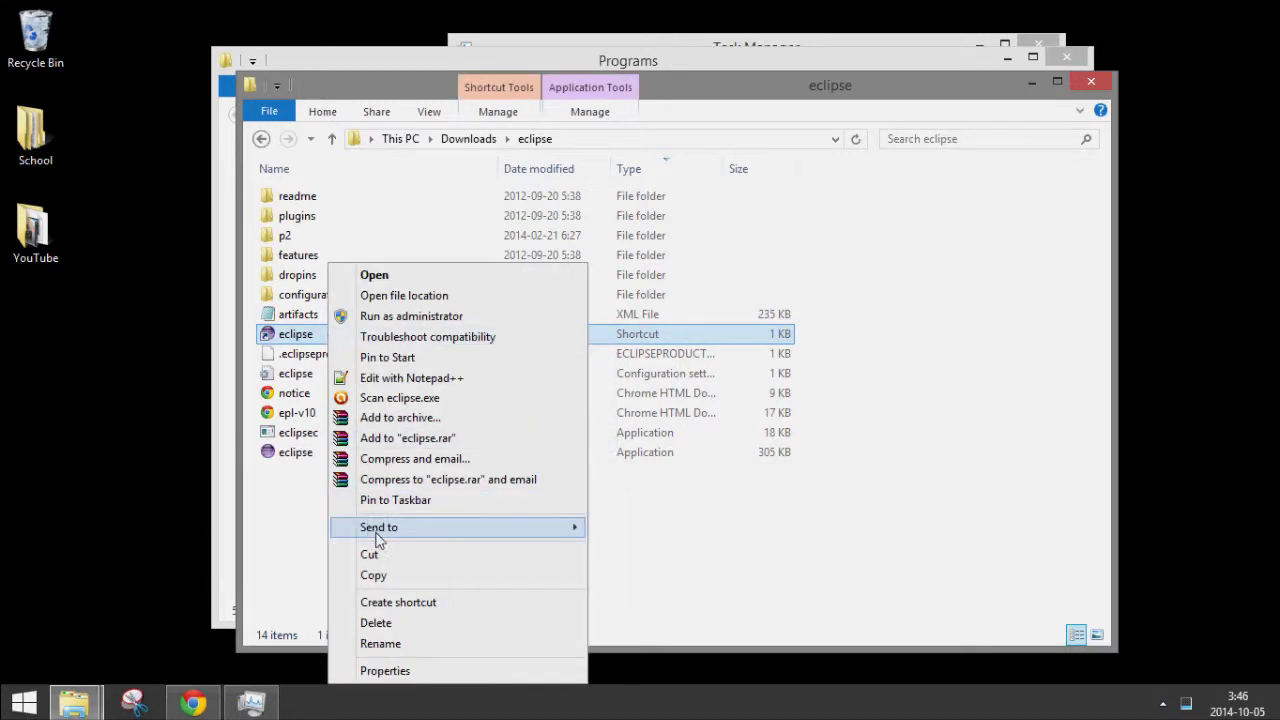
click(399, 554)
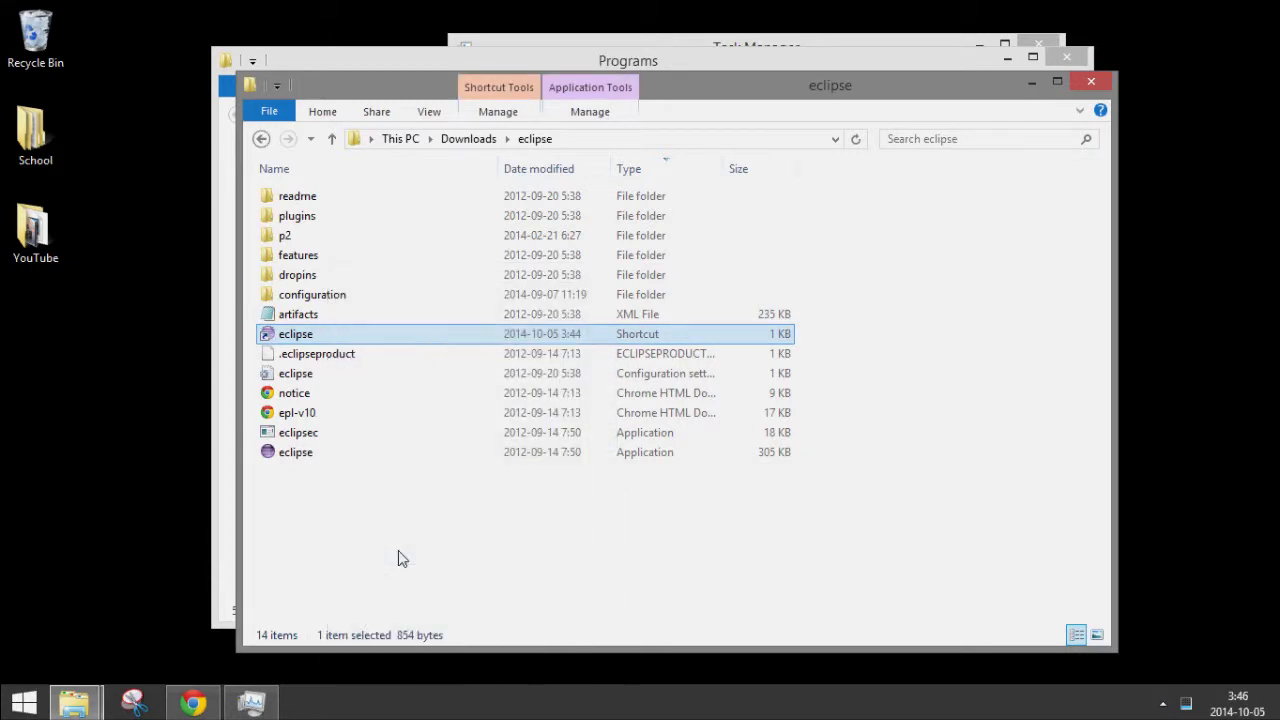
click(706, 40)
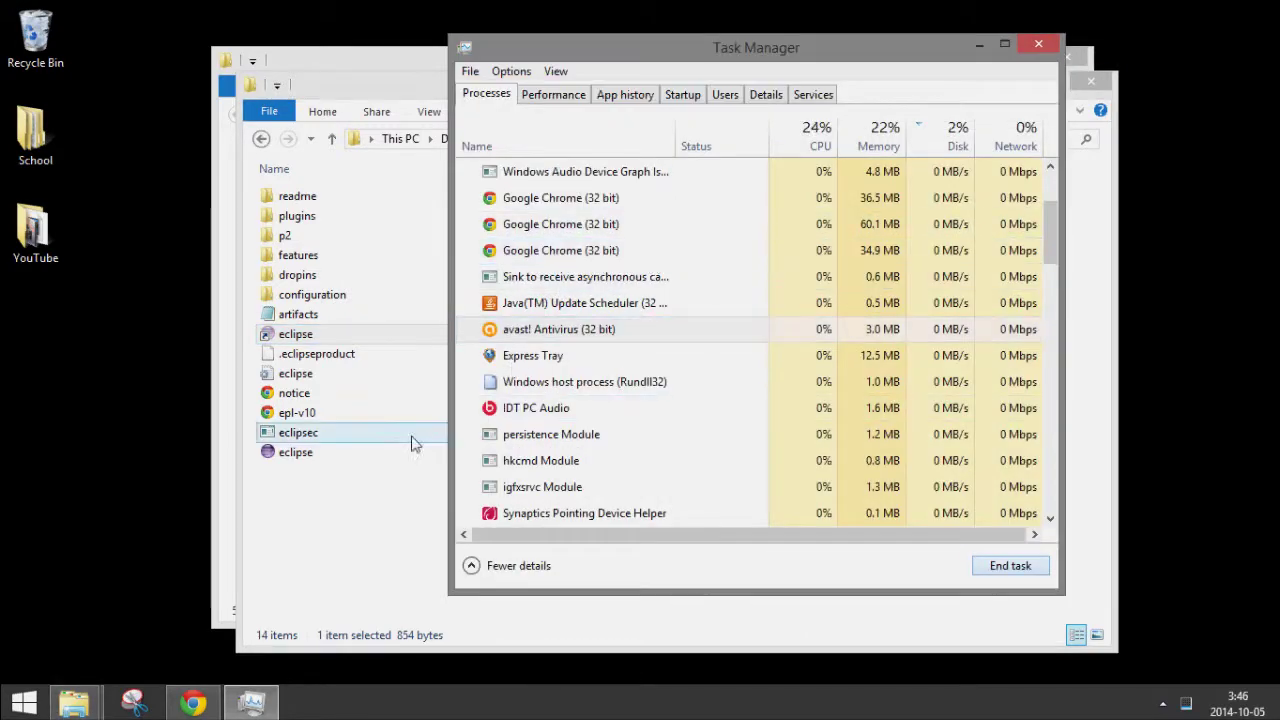
click(358, 71)
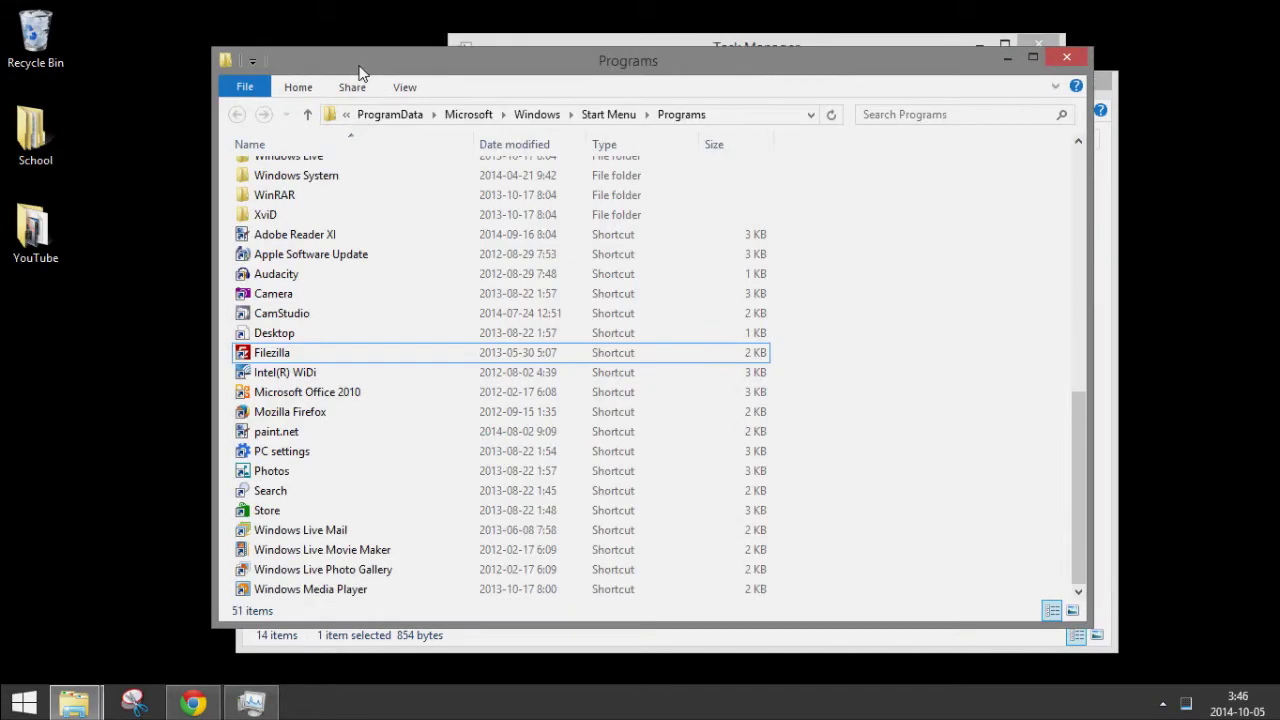
right_click(908, 343)
click(975, 465)
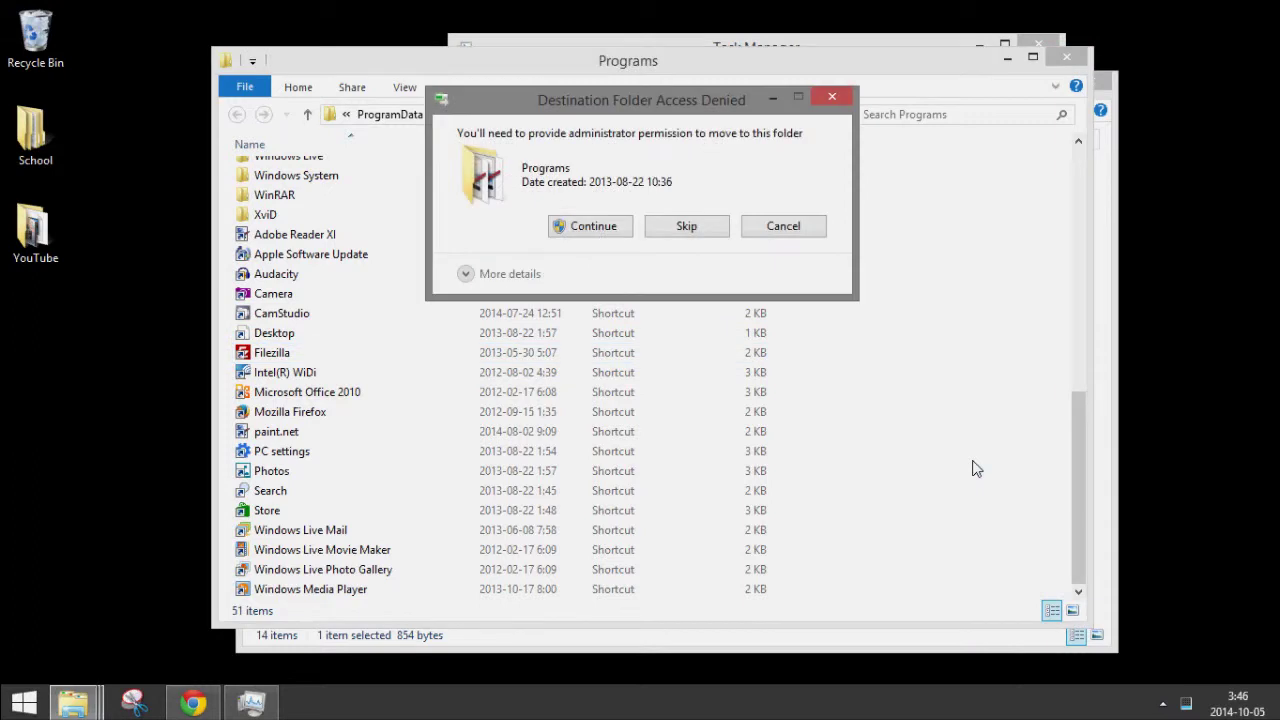
click(593, 226)
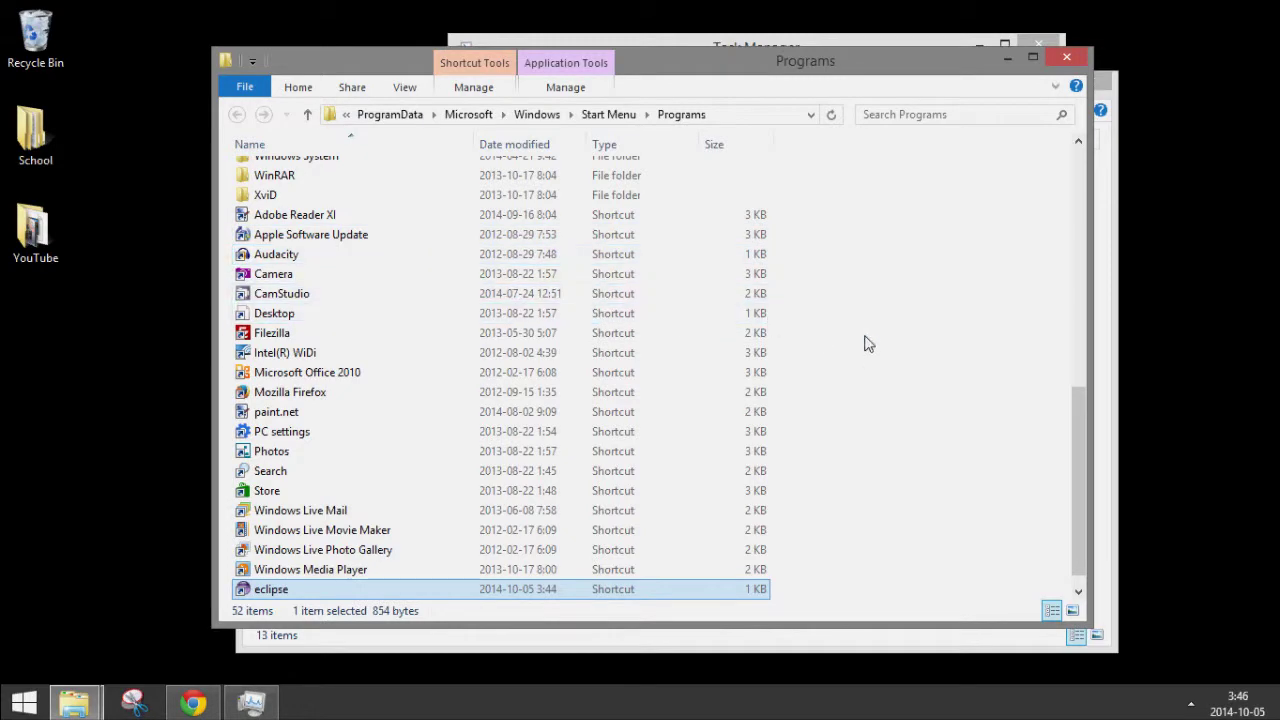
click(916, 345)
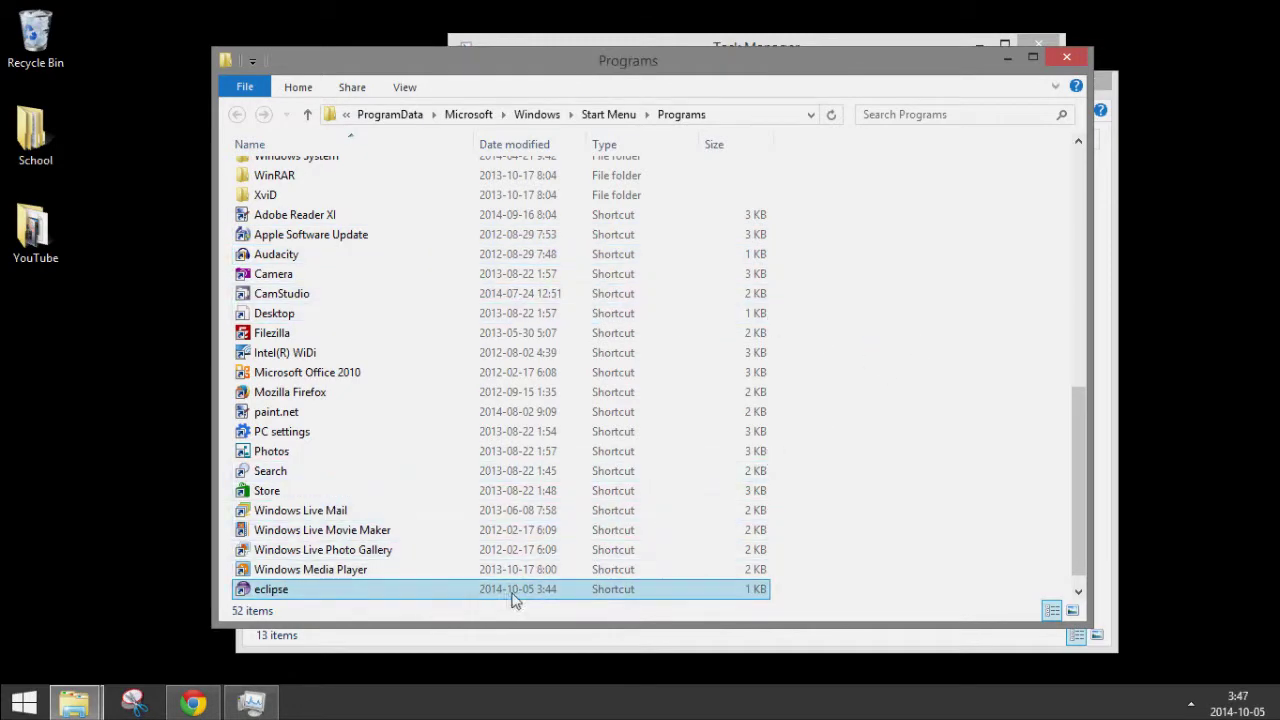
- Close Task Manager and the eclipse folder window, leaving the Programs folder open
click(255, 703)
right_click(267, 703)
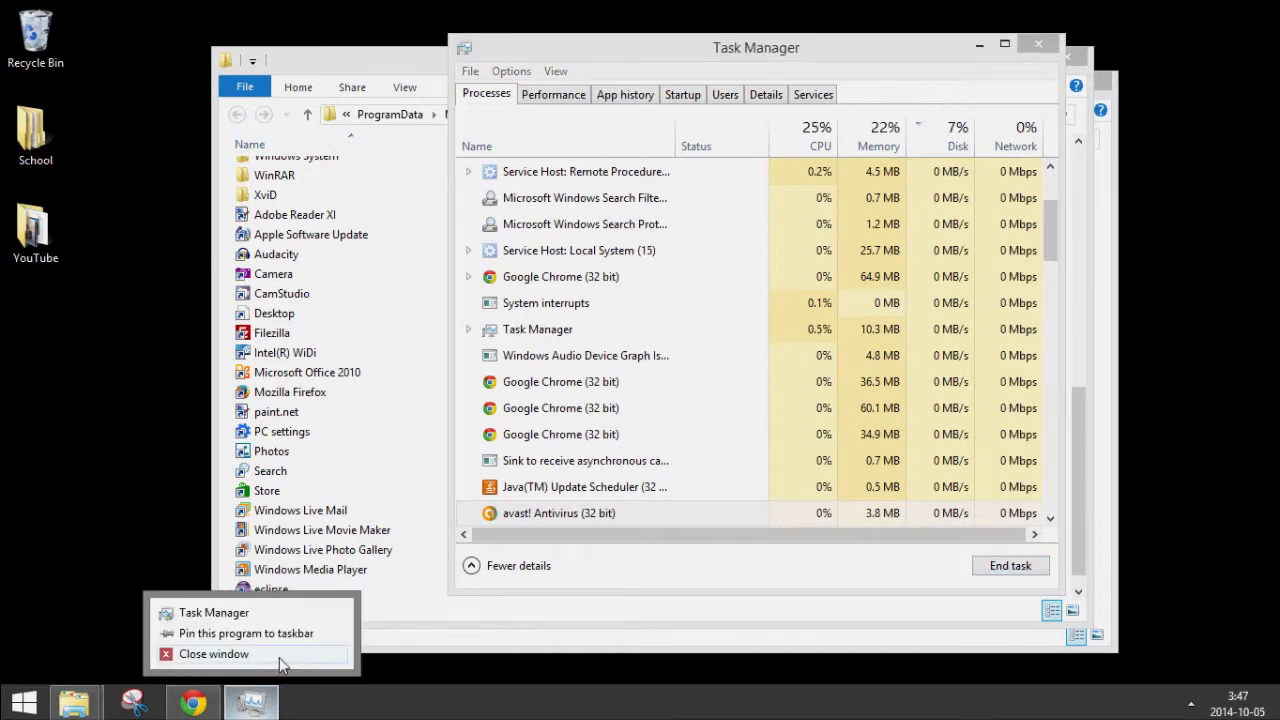
click(282, 655)
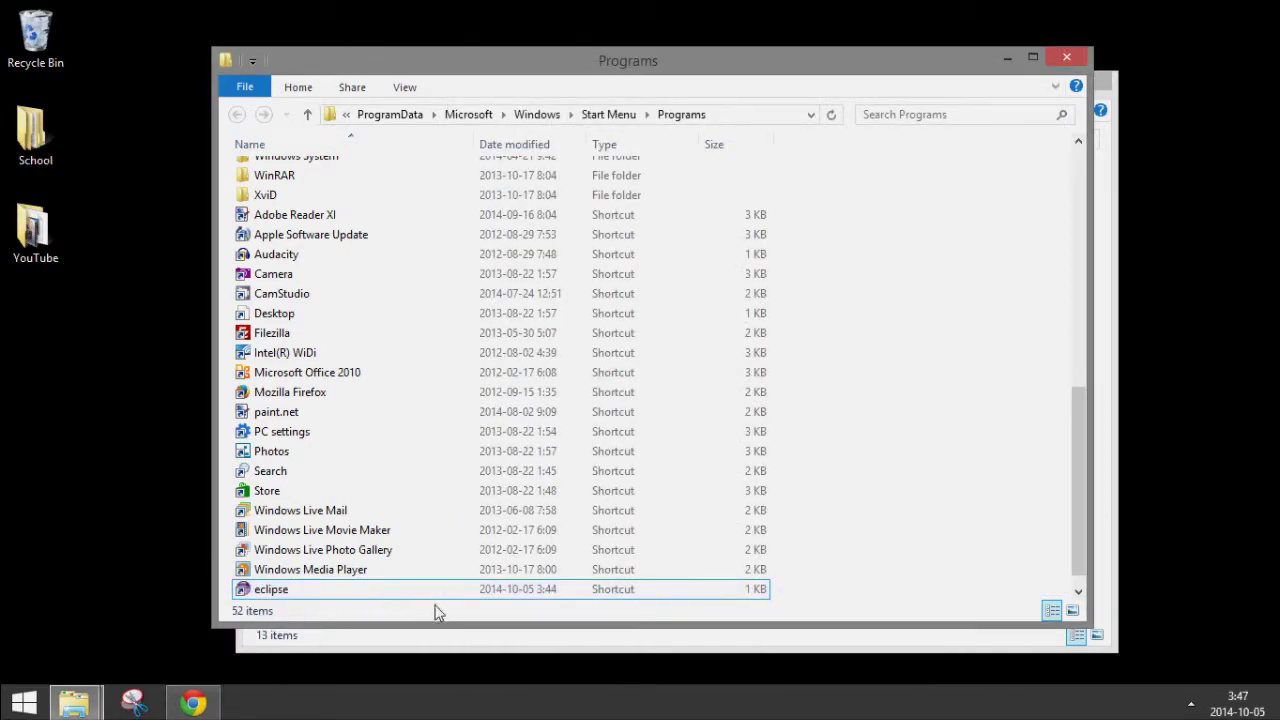
click(432, 645)
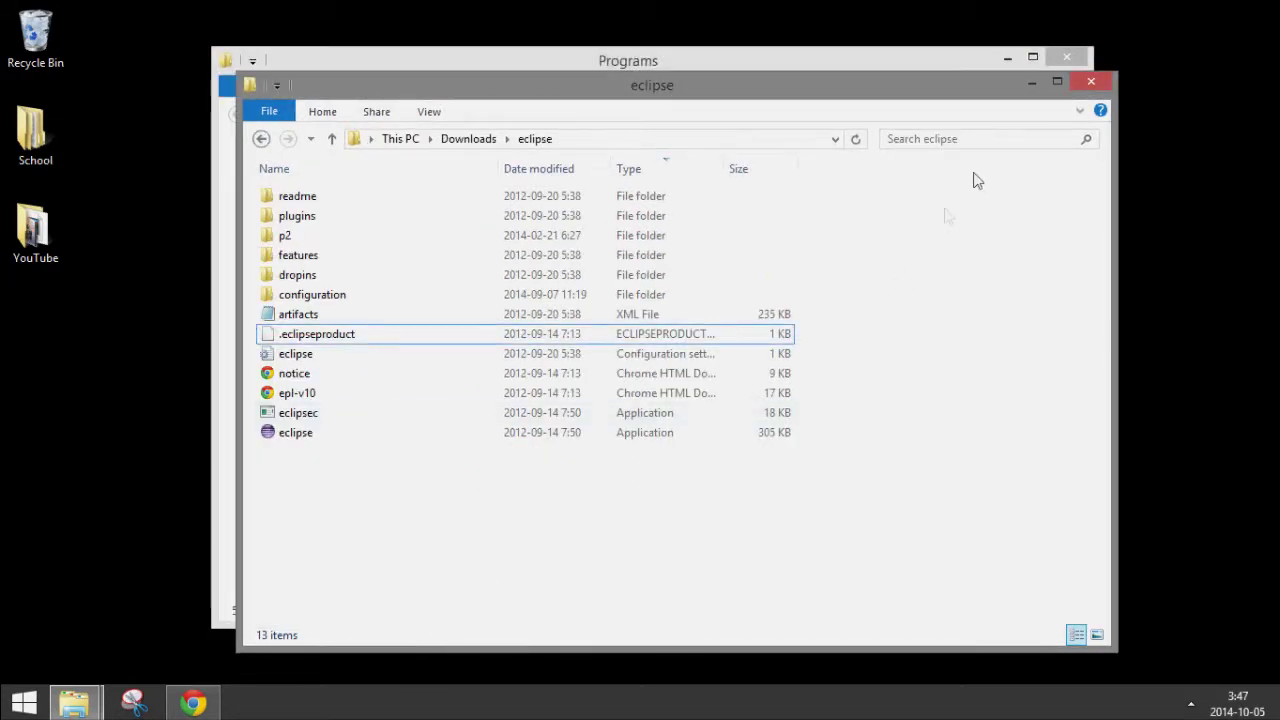
click(1092, 86)
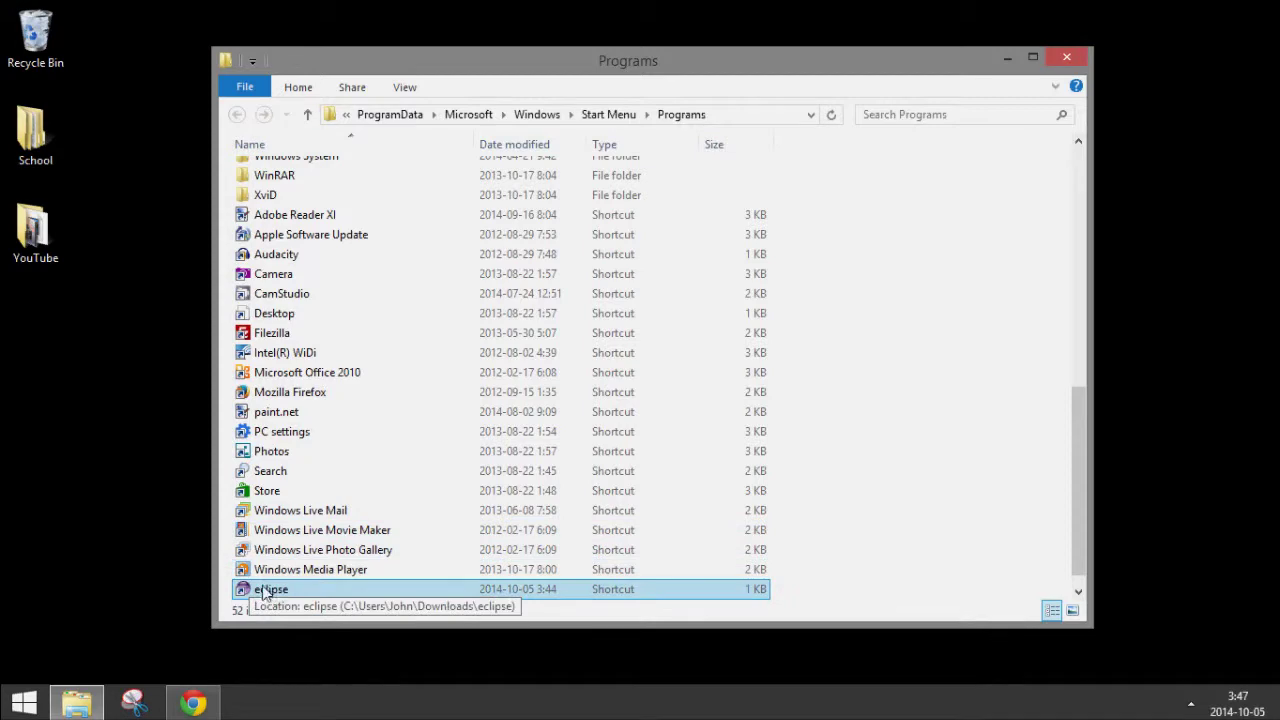
- Check the Apps list on the Start screen for the eclipse entry, and return to the Programs folder on the desktop
click(25, 703)
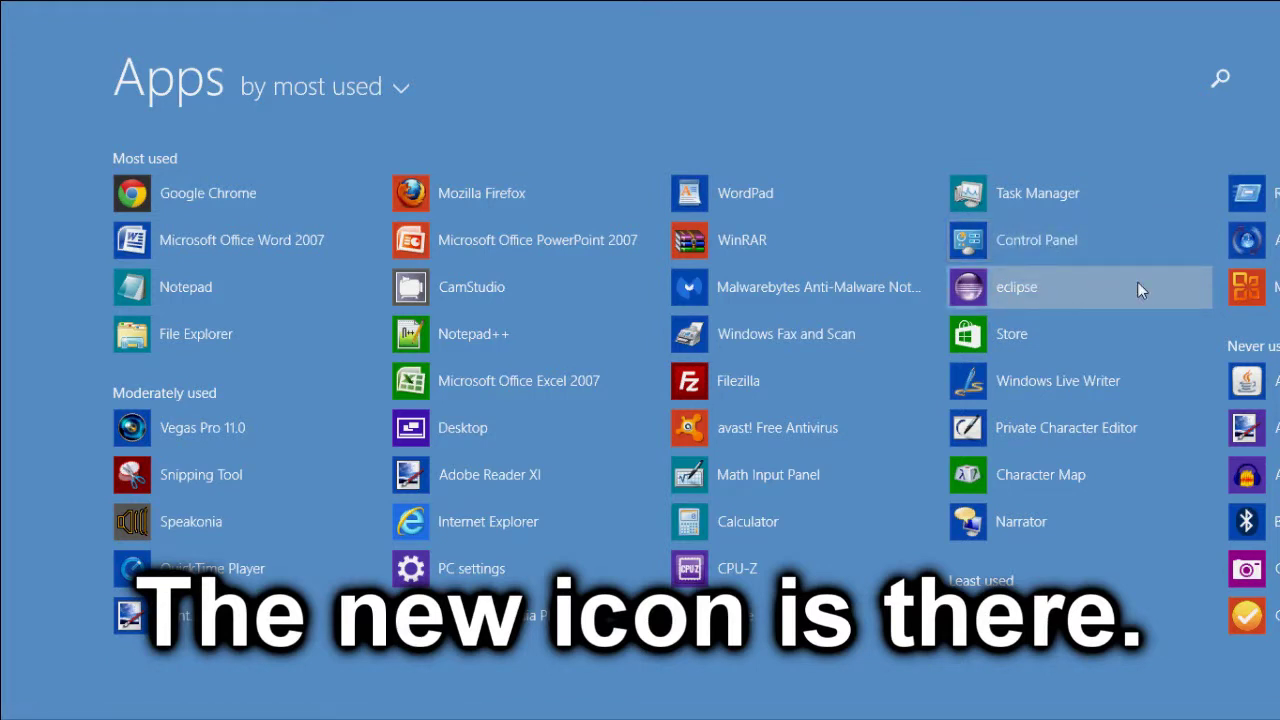
key(super)
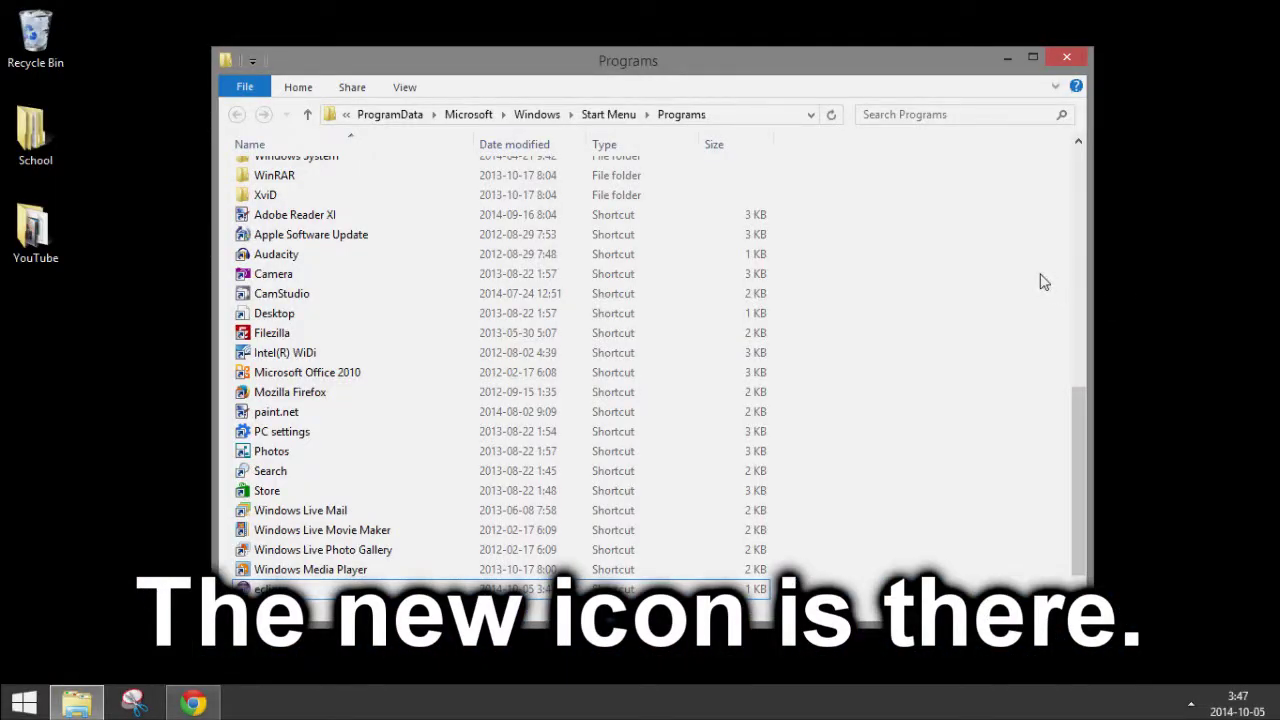